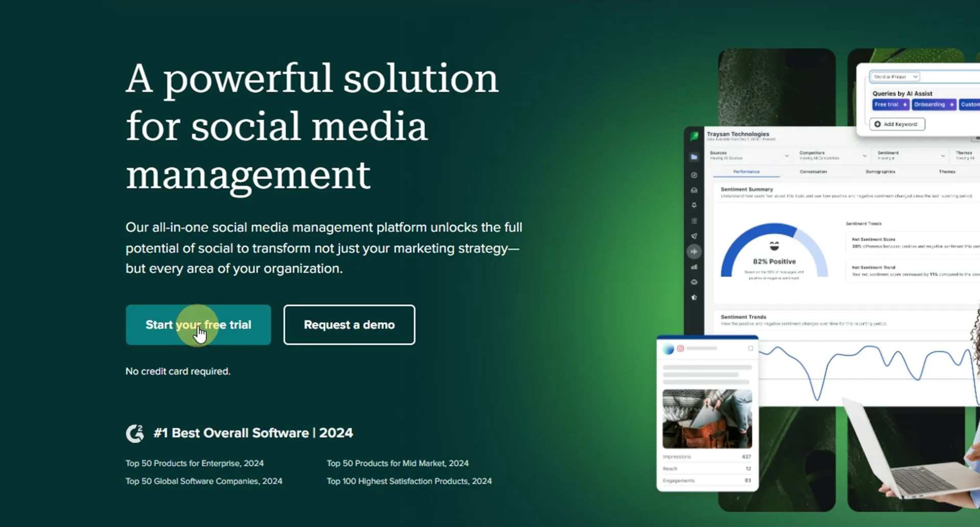
Start the 30-day free trial and fill in the sign-up form's first name, last name, email address and account password
{"action": "left_click", "coordinate": [199, 331]}
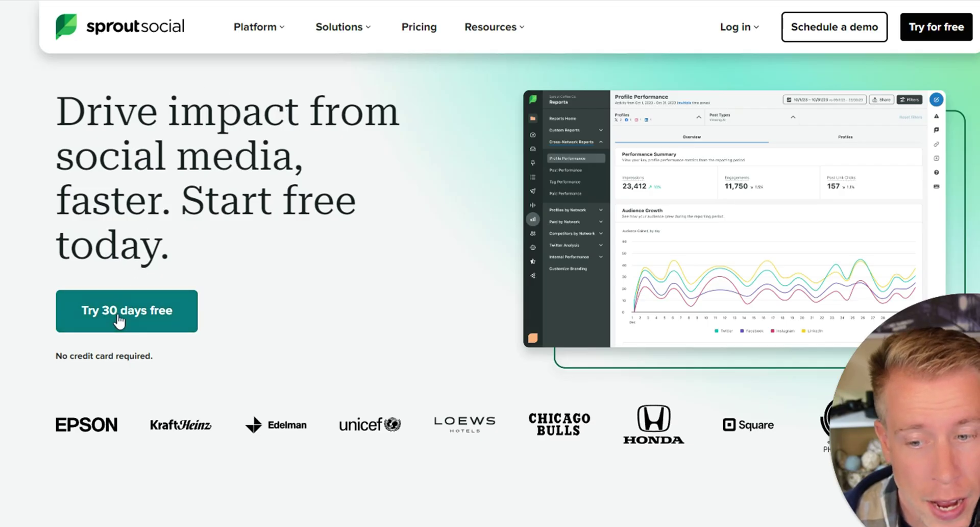
{"action": "left_click", "coordinate": [119, 320]}
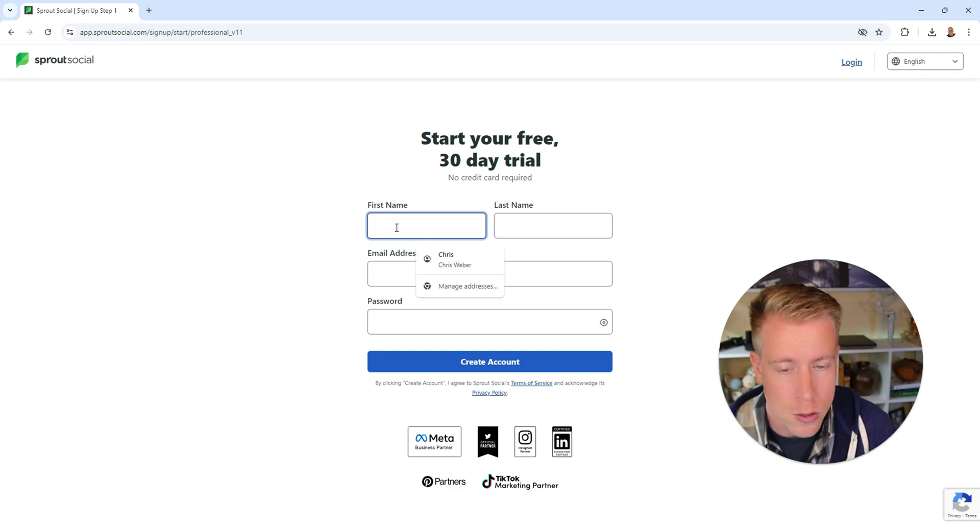
{"action": "left_click", "coordinate": [439, 258]}
{"action": "left_click", "coordinate": [402, 275]}
{"action": "left_click", "coordinate": [442, 380]}
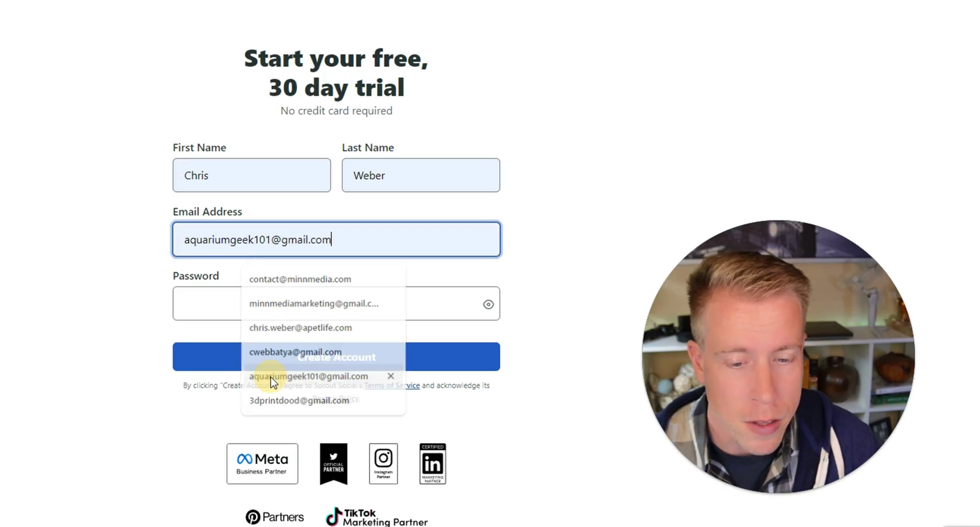
{"action": "left_click", "coordinate": [204, 304]}
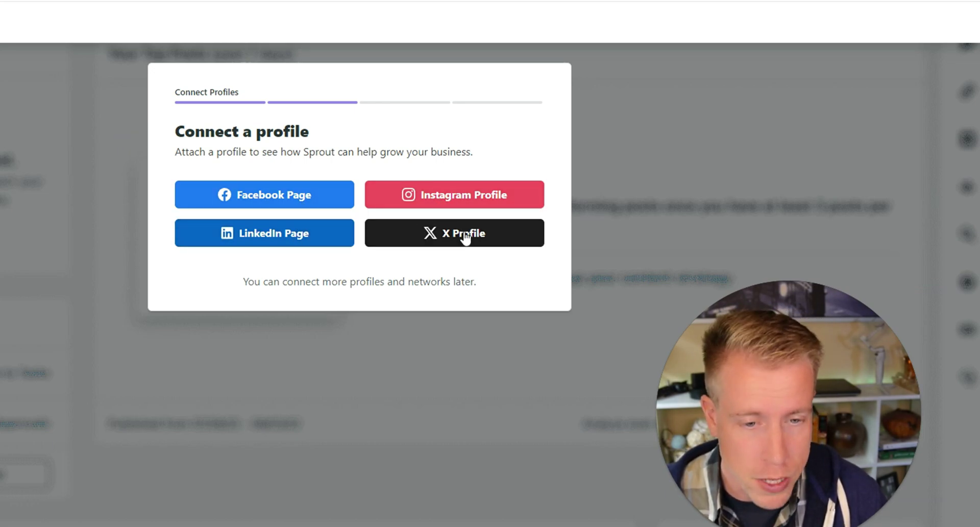
Choose Facebook as the network to connect and select the Palmer Aquatics page for connection
{"action": "left_click", "coordinate": [303, 189]}
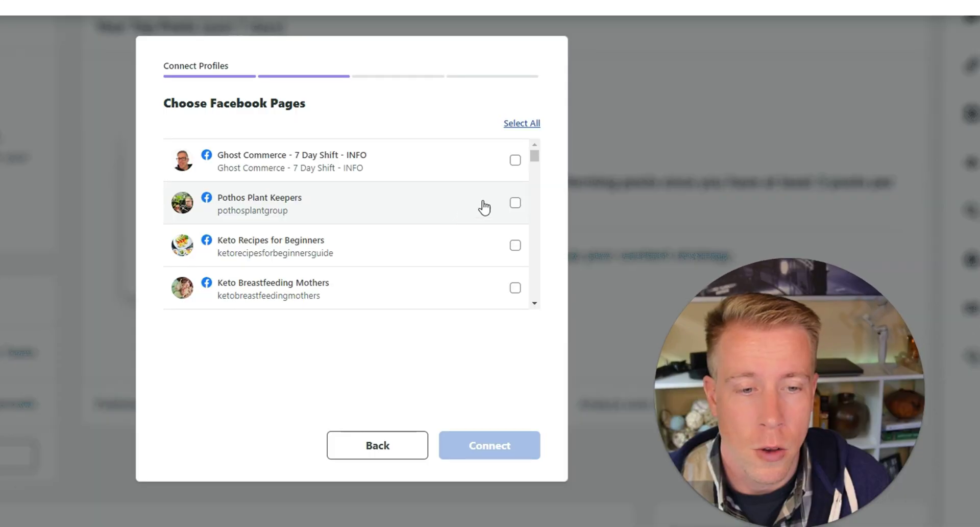
{"action": "left_click", "coordinate": [515, 203]}
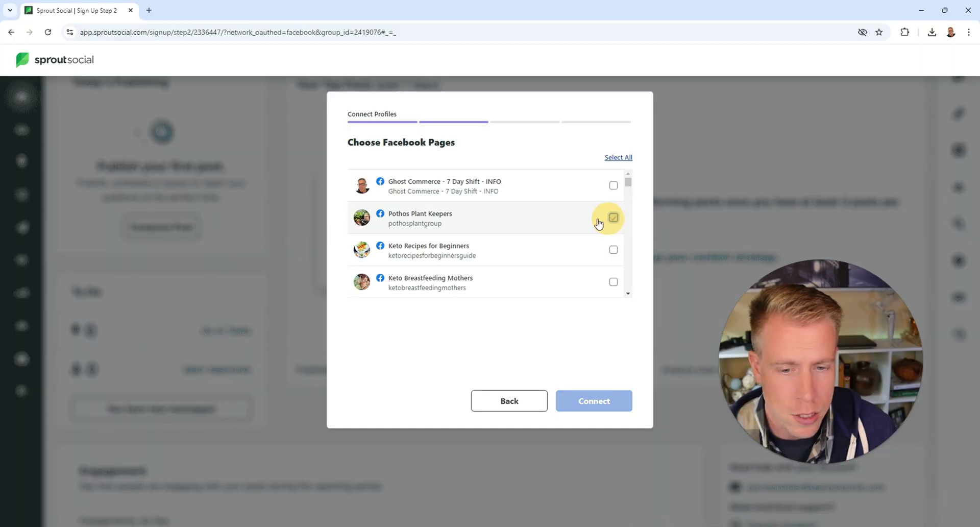
{"action": "left_click", "coordinate": [599, 220]}
{"action": "scroll", "coordinate": [476, 248], "scroll_direction": "down", "scroll_amount": 5}
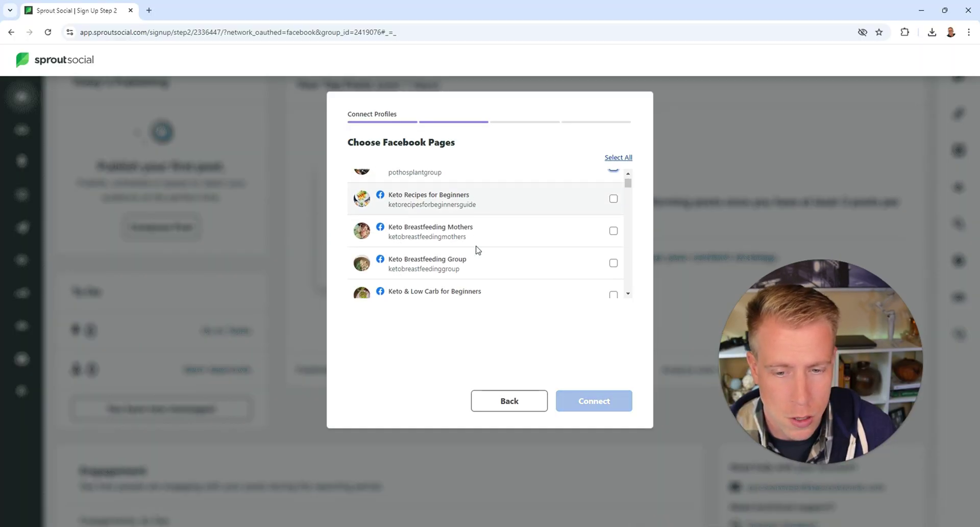
{"action": "scroll", "coordinate": [476, 249], "scroll_direction": "down", "scroll_amount": 3}
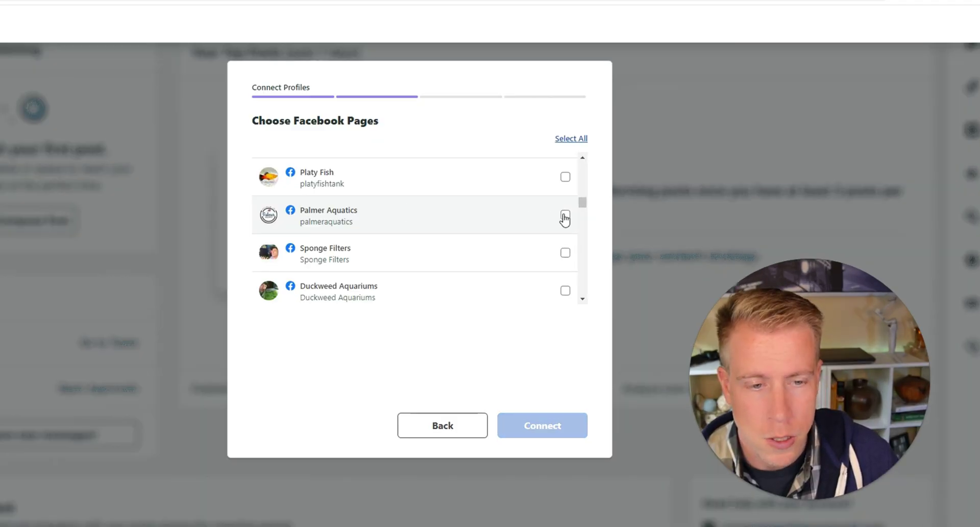
{"action": "left_click", "coordinate": [565, 217]}
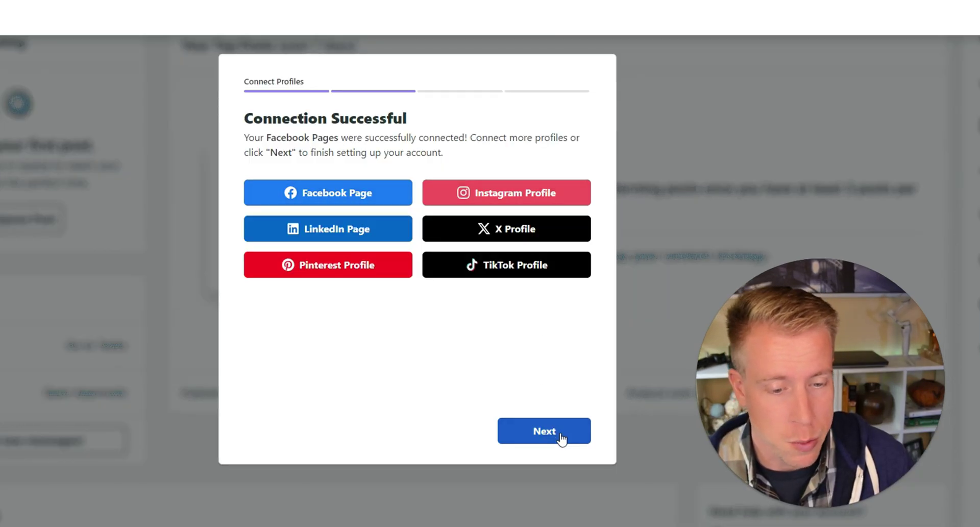
Continue past profile connection and submit the organization details as Individual Contributor, Social Media, 1-10 employees, not an agency, United States, Central Time
{"action": "left_click", "coordinate": [563, 434]}
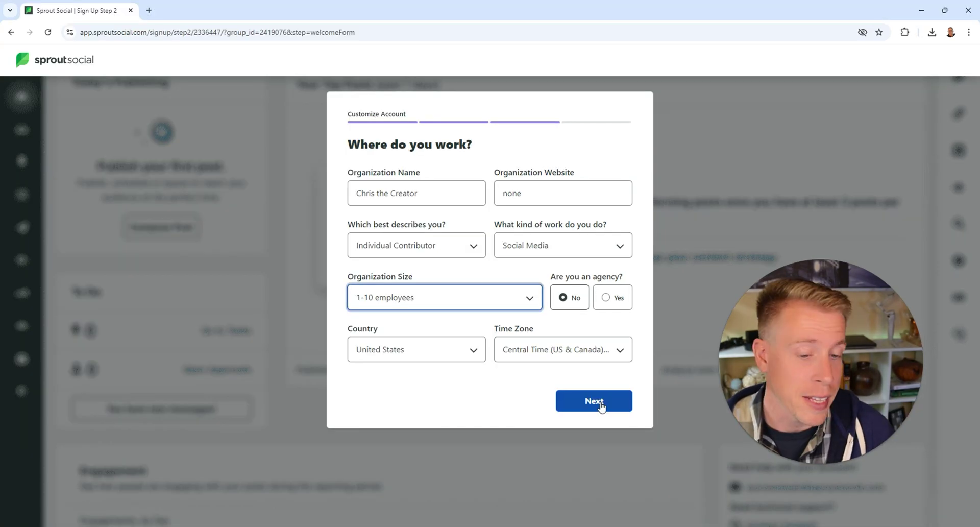
{"action": "left_click", "coordinate": [595, 401]}
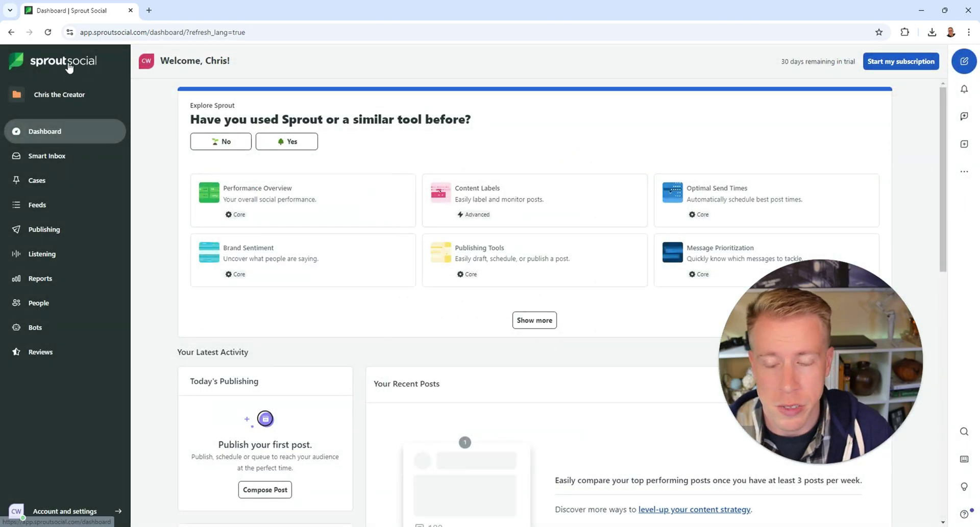
Look through the dashboard's feature suggestions and latest activity, and view all messages in the Smart Inbox
{"action": "left_click_drag", "start_coordinate": [864, 343], "coordinate": [841, 381]}
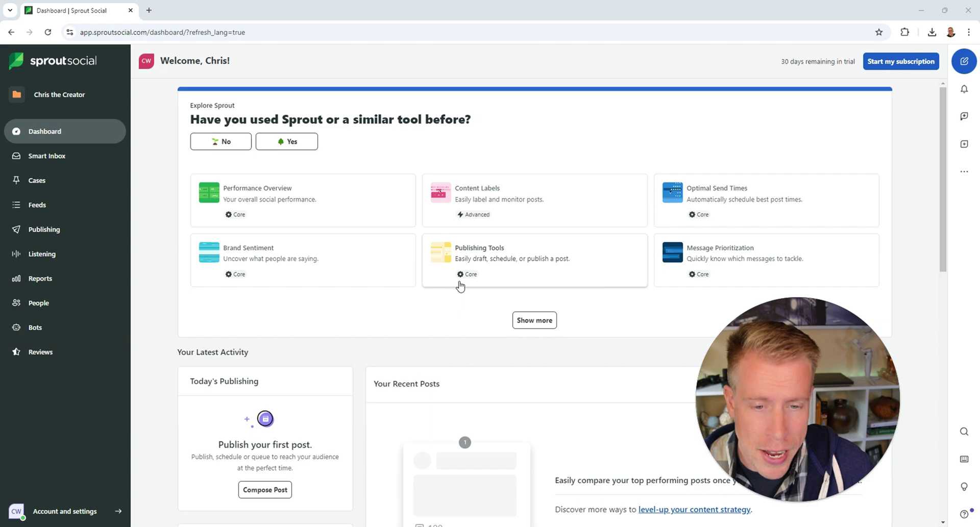
{"action": "scroll", "coordinate": [460, 286], "scroll_direction": "down", "scroll_amount": 3}
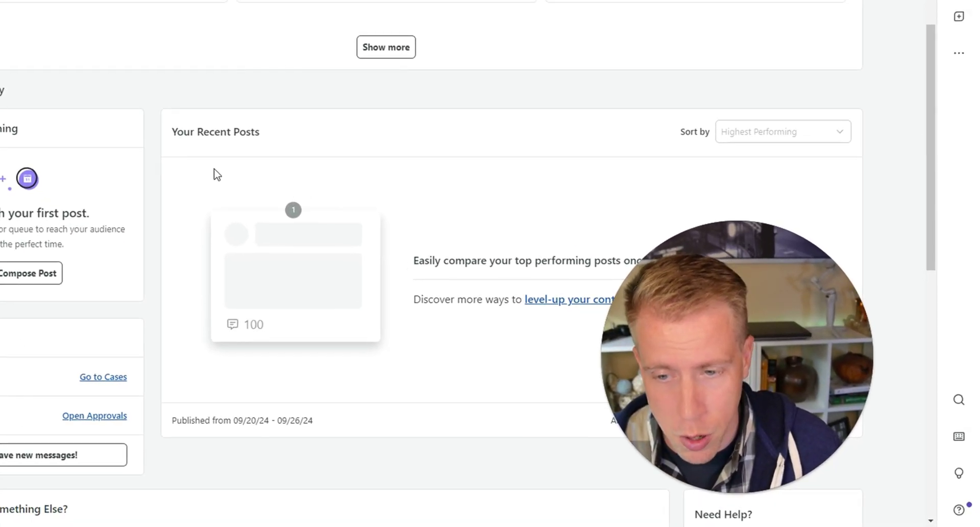
{"action": "scroll", "coordinate": [292, 272], "scroll_direction": "down", "scroll_amount": 3}
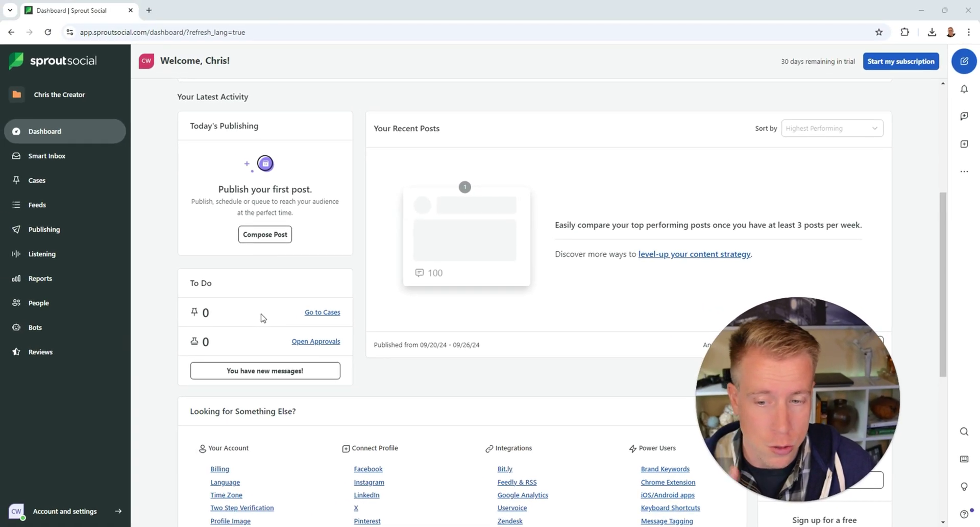
{"action": "scroll", "coordinate": [261, 317], "scroll_direction": "up", "scroll_amount": 5}
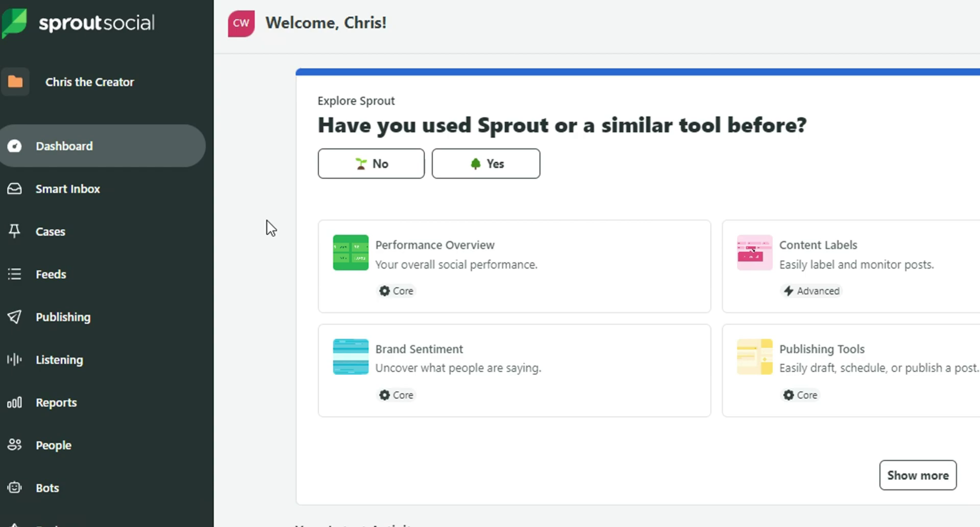
{"action": "left_click", "coordinate": [106, 193]}
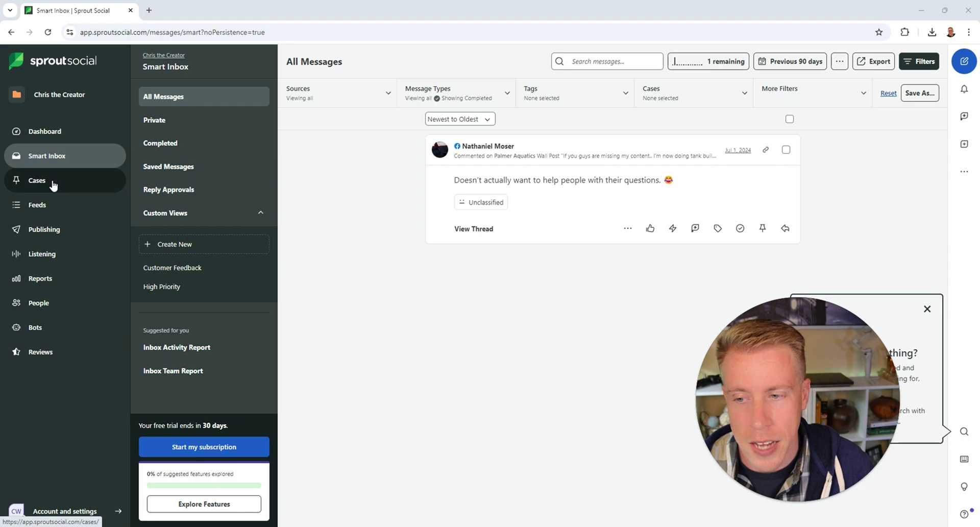
View the open Cases and the X Feeds section, dismissing the Smart Inbox suggestion
{"action": "left_click", "coordinate": [52, 180]}
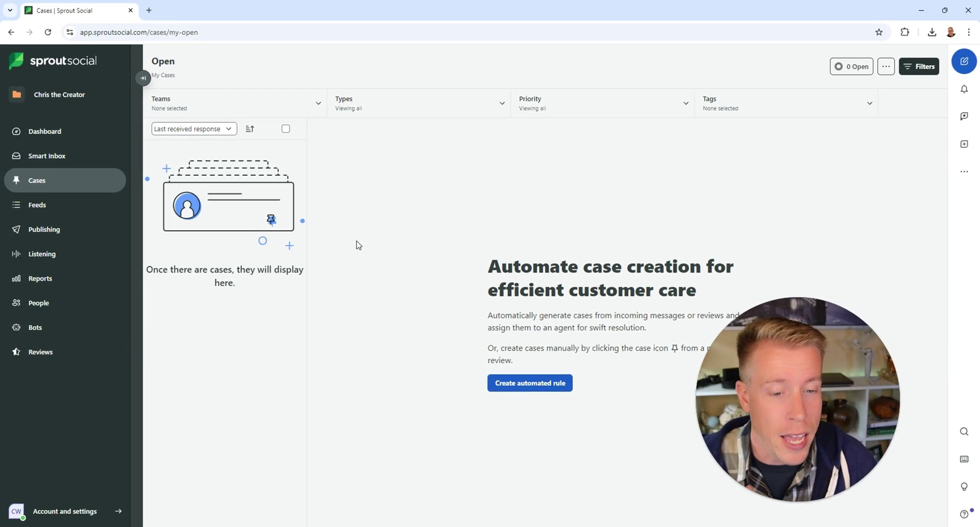
{"action": "left_click_drag", "start_coordinate": [750, 407], "coordinate": [764, 406]}
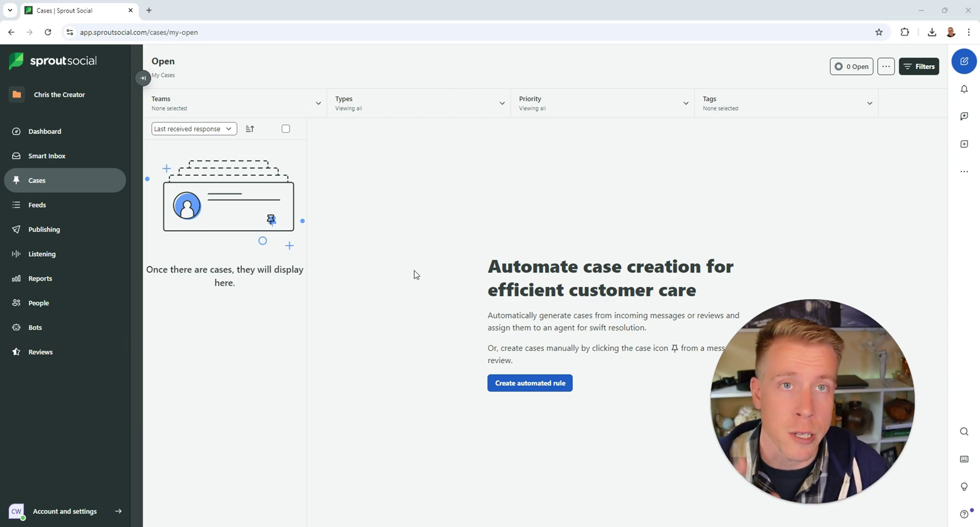
{"action": "left_click", "coordinate": [51, 211]}
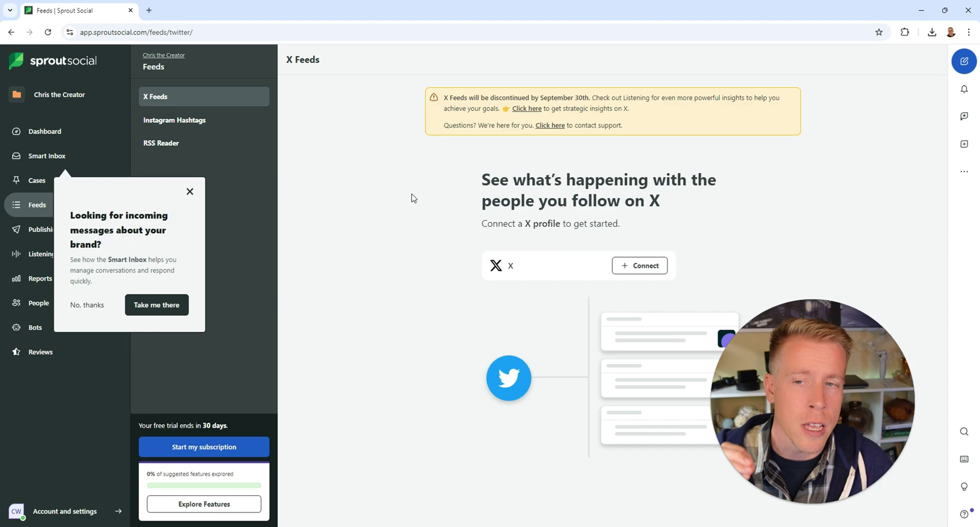
{"action": "left_click", "coordinate": [189, 193]}
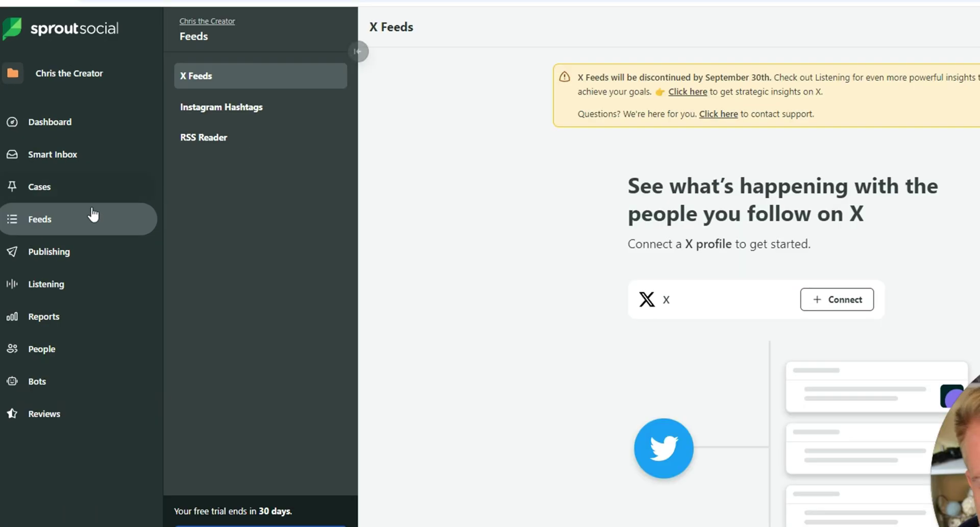
Start a new draft post from September 27 in the Publishing calendar and dismiss the introduction to drafts
{"action": "left_click", "coordinate": [58, 255]}
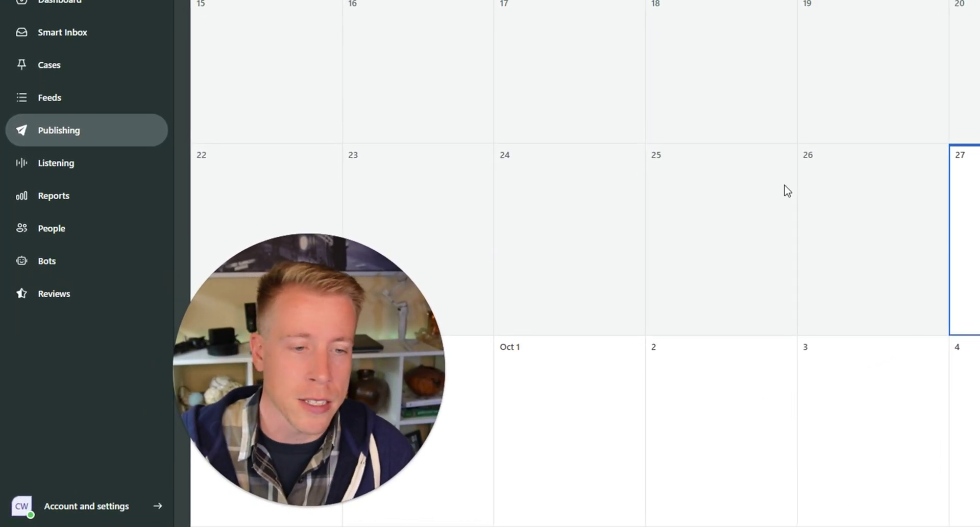
{"action": "mouse_move", "coordinate": [684, 310]}
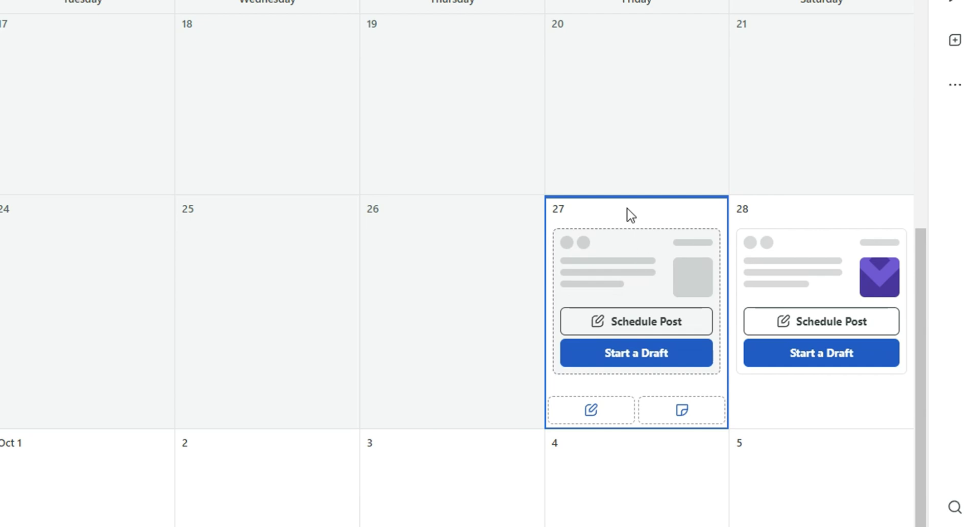
{"action": "left_click", "coordinate": [619, 323]}
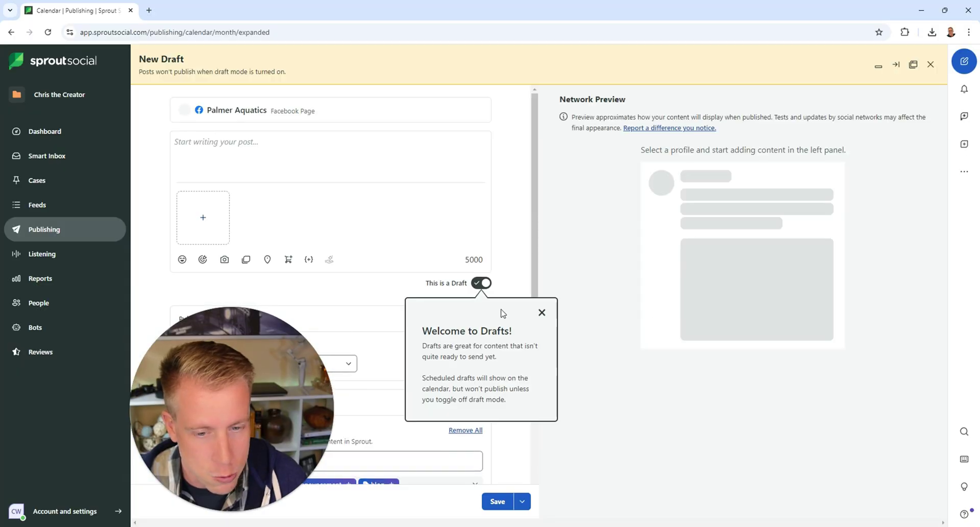
{"action": "left_click", "coordinate": [543, 317]}
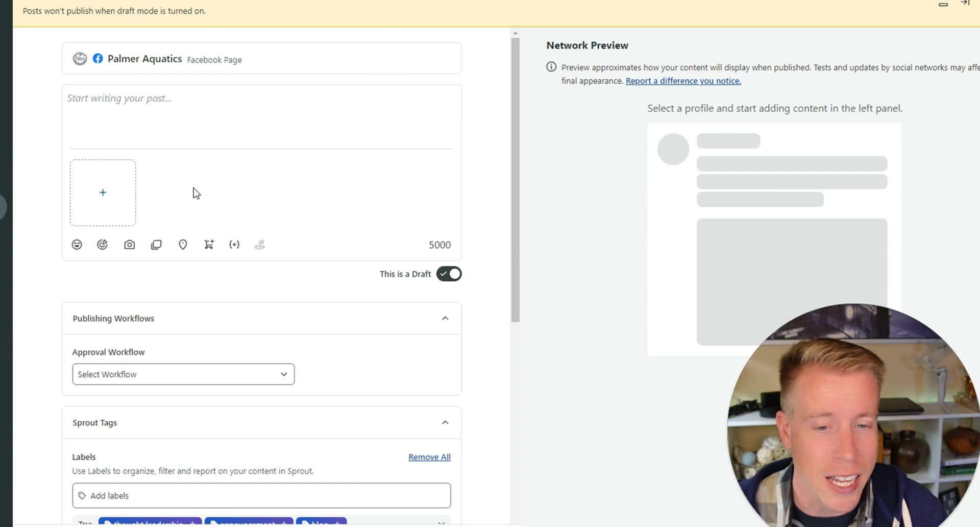
Enter "Test Post" as the draft's text and attach the image Screenshot (36) from the Screenshots folder in Pictures
{"action": "left_click", "coordinate": [115, 101]}
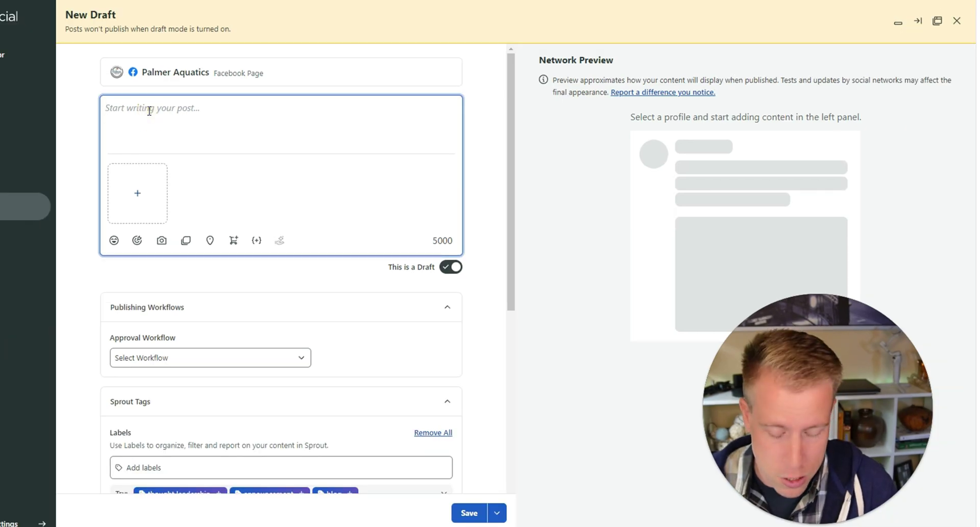
{"action": "type", "text": "Test Post"}
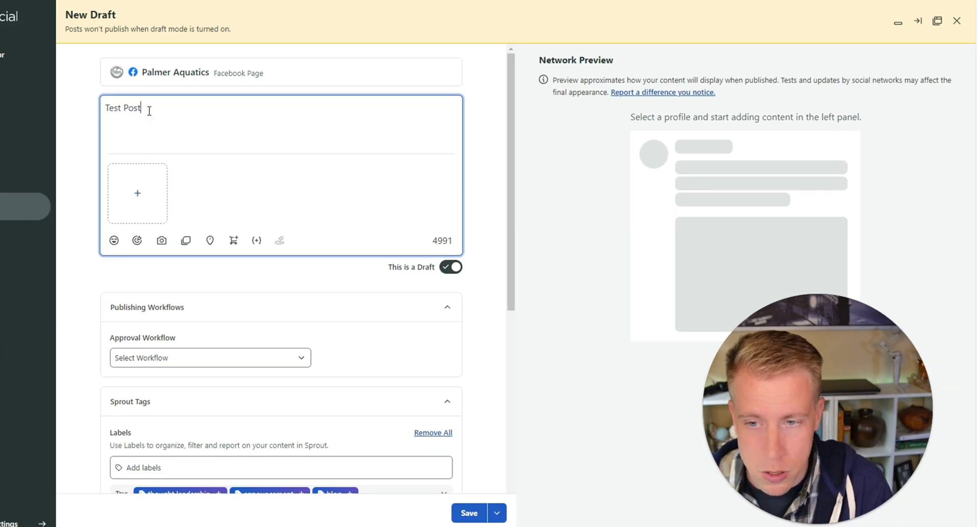
{"action": "left_click", "coordinate": [138, 192]}
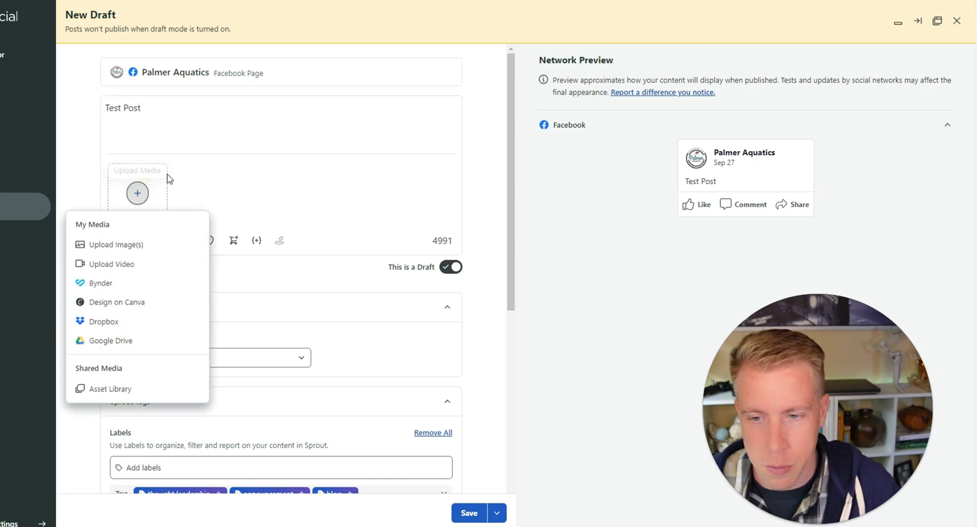
{"action": "left_click", "coordinate": [164, 244]}
{"action": "left_click", "coordinate": [13, 137]}
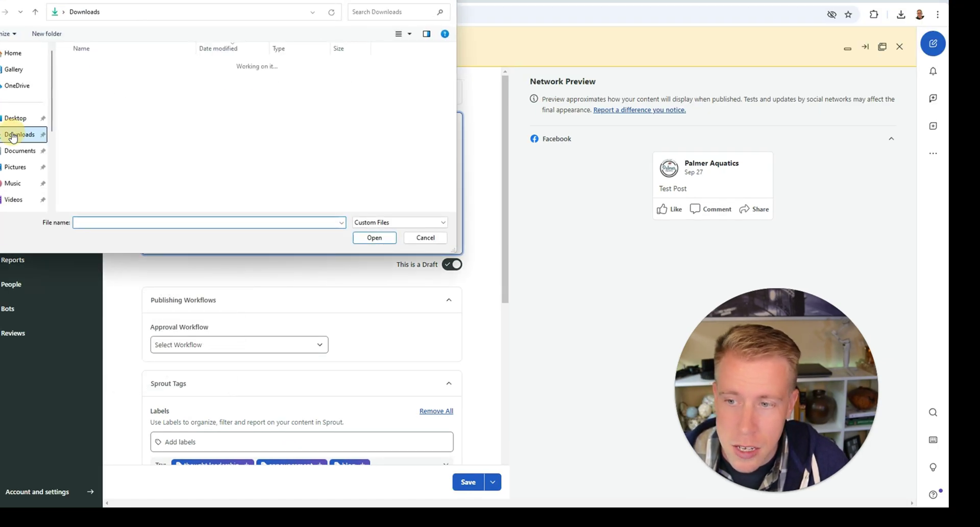
{"action": "left_click", "coordinate": [13, 167]}
{"action": "double_click", "coordinate": [104, 92]}
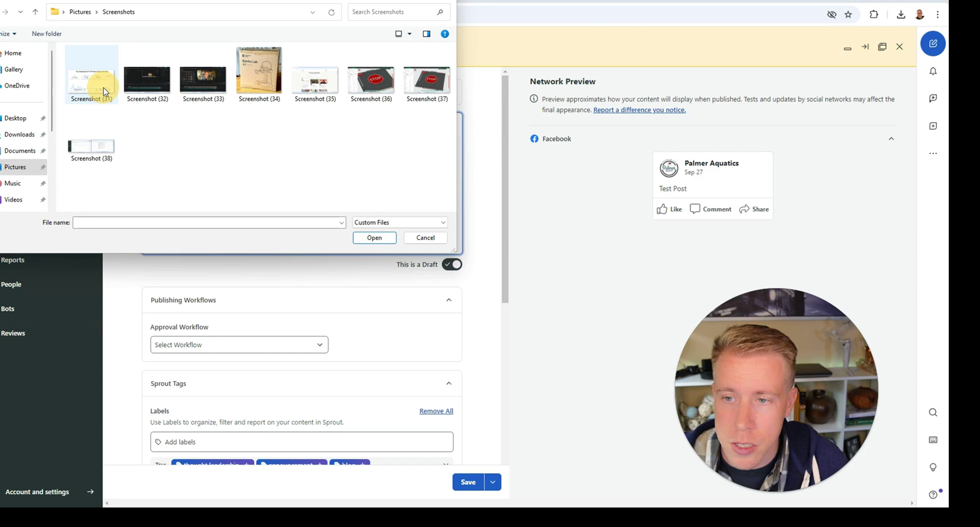
{"action": "double_click", "coordinate": [373, 77]}
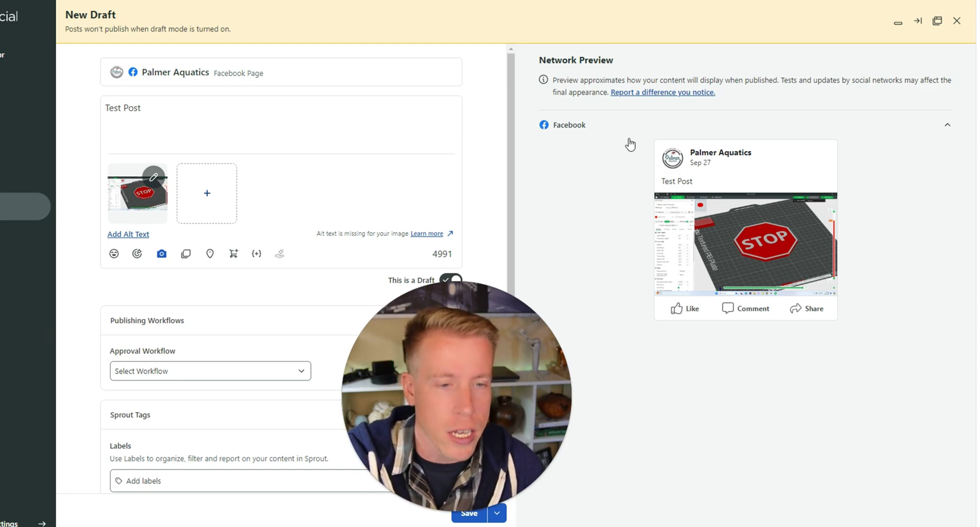
Review the draft's workflow, label, campaign and promotion options, and check the date choices for showing it on the calendar
{"action": "left_click_drag", "start_coordinate": [518, 385], "coordinate": [940, 480]}
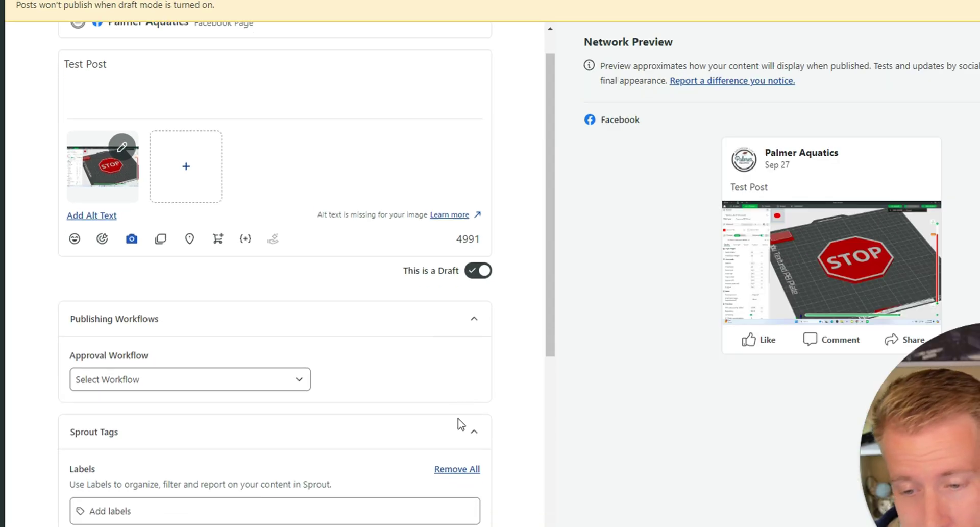
{"action": "scroll", "coordinate": [459, 423], "scroll_direction": "down", "scroll_amount": 4}
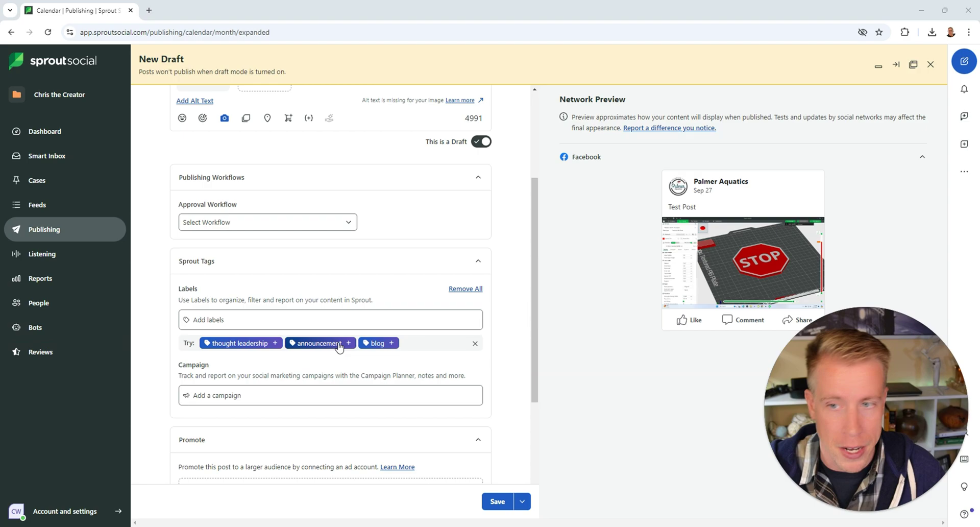
{"action": "scroll", "coordinate": [340, 348], "scroll_direction": "down", "scroll_amount": 3}
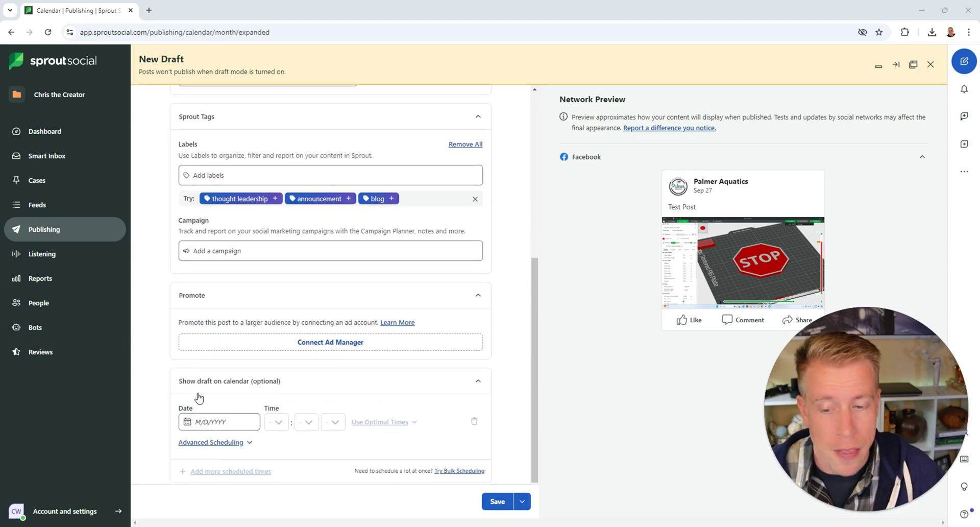
{"action": "left_click", "coordinate": [237, 424]}
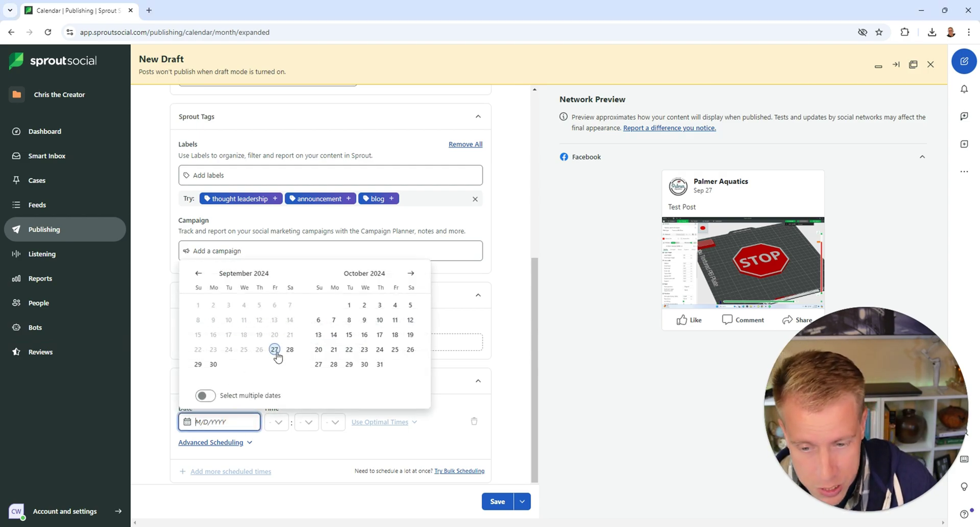
{"action": "left_click", "coordinate": [158, 348]}
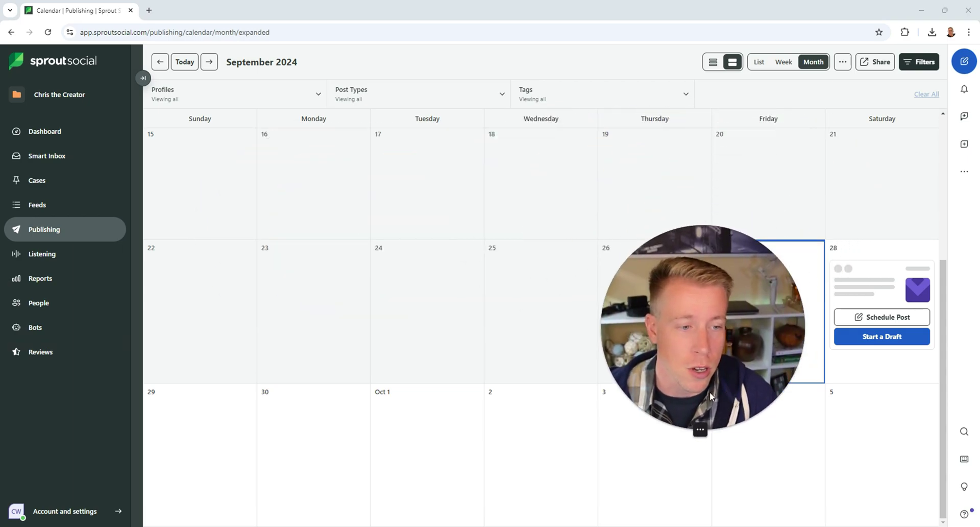
Open the Listening section and start a new topic from the Brand Health template
{"action": "left_click_drag", "start_coordinate": [710, 395], "coordinate": [262, 478]}
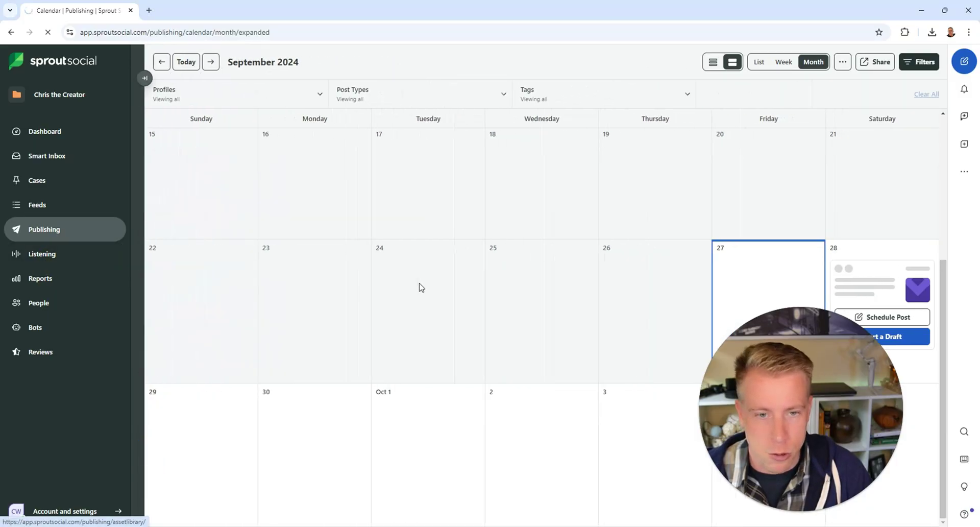
{"action": "left_click", "coordinate": [56, 258]}
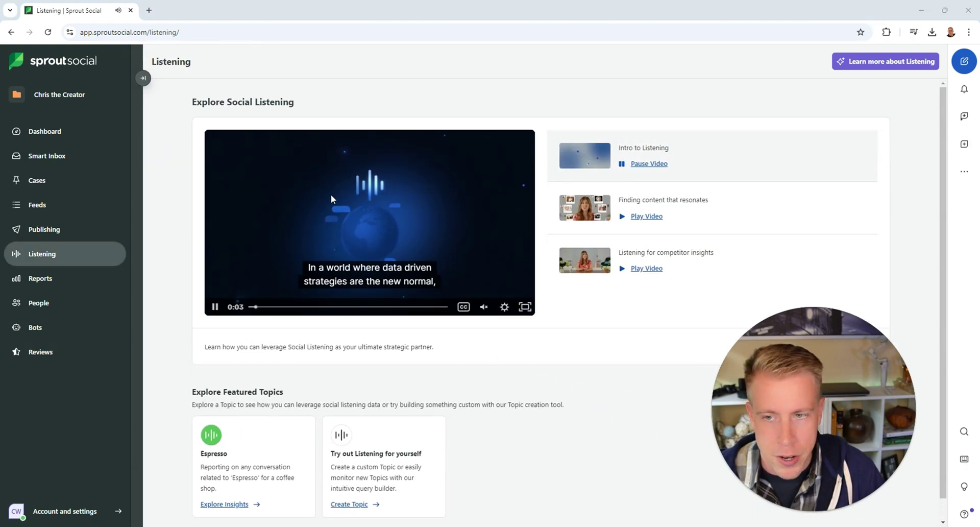
{"action": "left_click", "coordinate": [352, 504]}
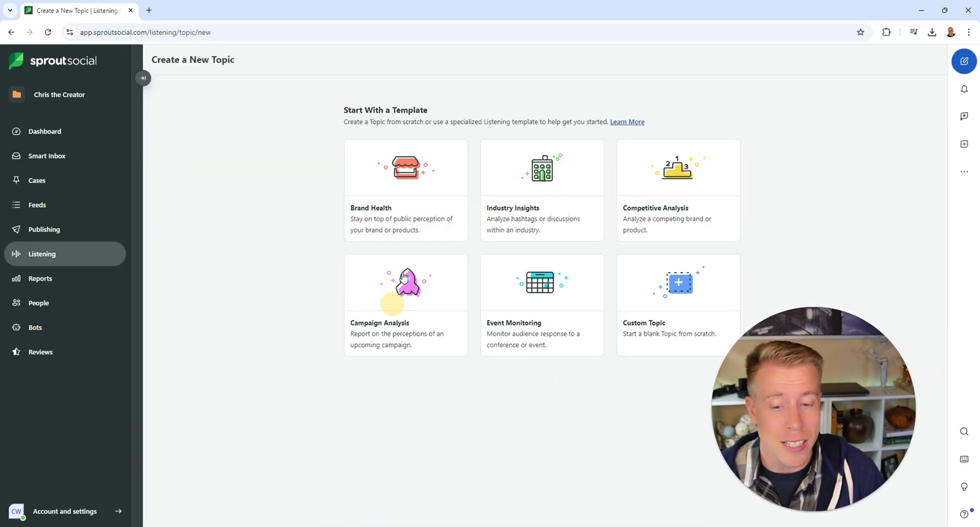
{"action": "left_click", "coordinate": [414, 195]}
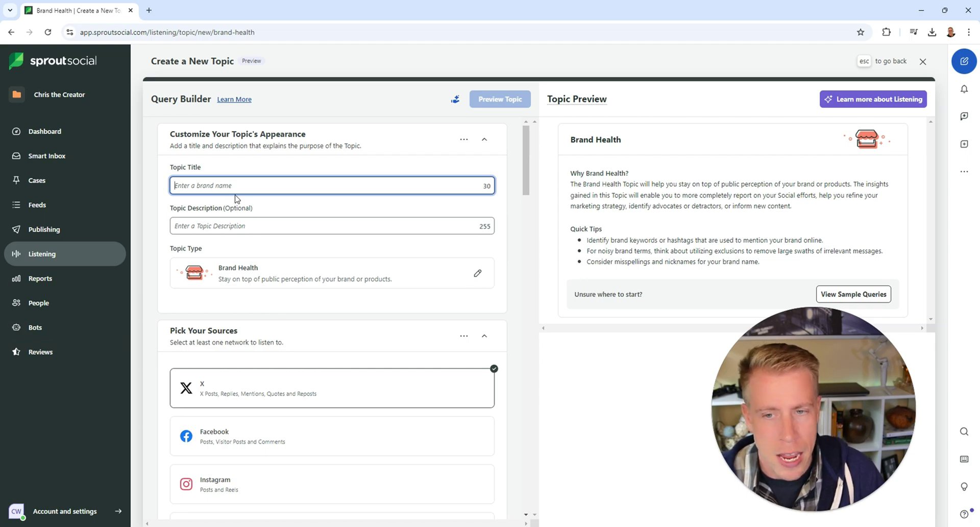
Look over the topic's source networks and enter "Minn Media" as an included keyword in the query
{"action": "scroll", "coordinate": [294, 262], "scroll_direction": "down", "scroll_amount": 3}
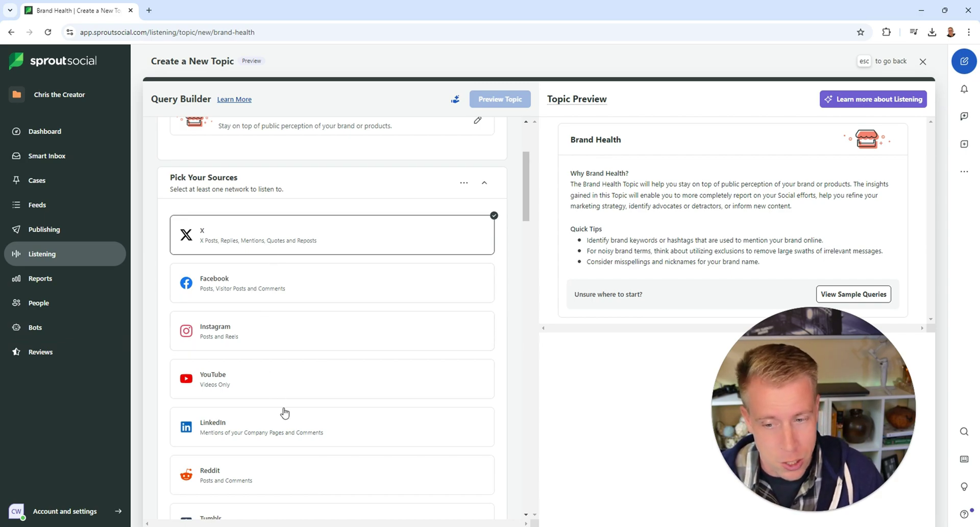
{"action": "scroll", "coordinate": [284, 413], "scroll_direction": "down", "scroll_amount": 2}
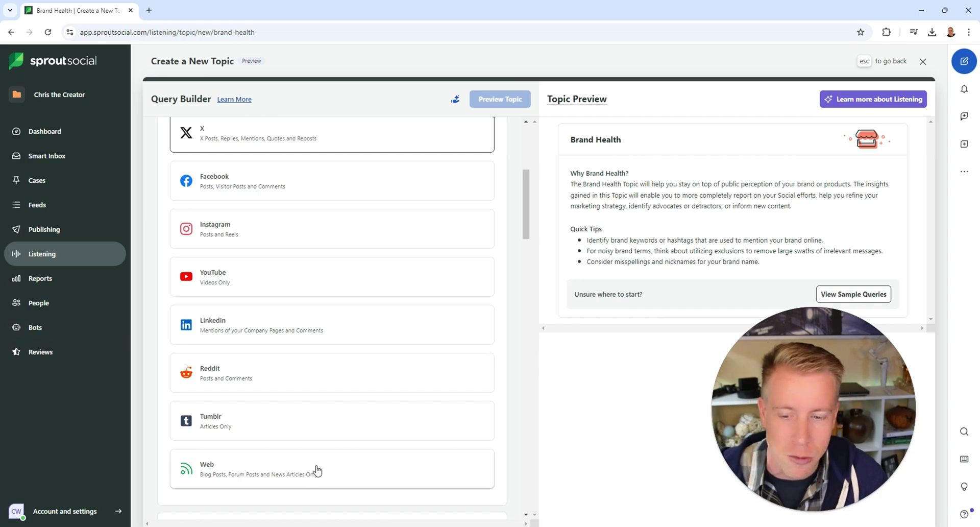
{"action": "scroll", "coordinate": [316, 470], "scroll_direction": "down", "scroll_amount": 5}
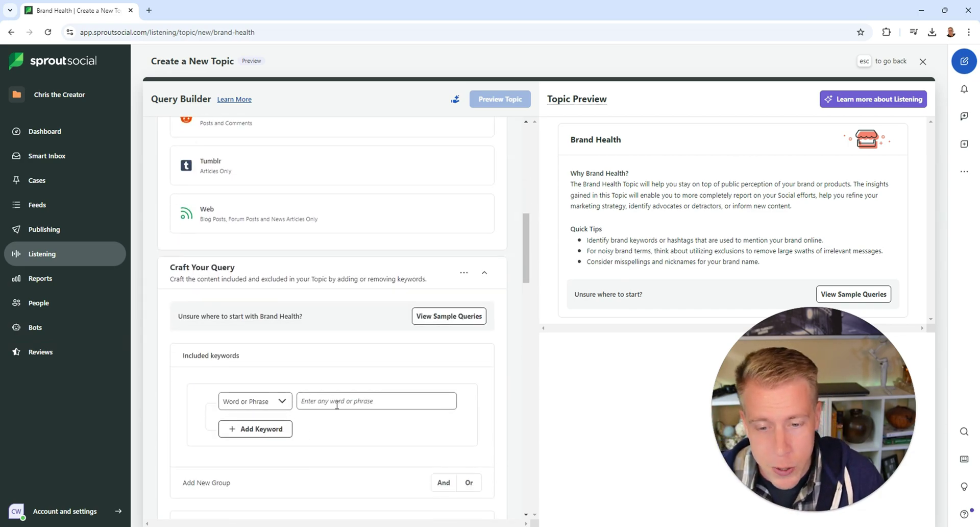
{"action": "scroll", "coordinate": [343, 412], "scroll_direction": "down", "scroll_amount": 1}
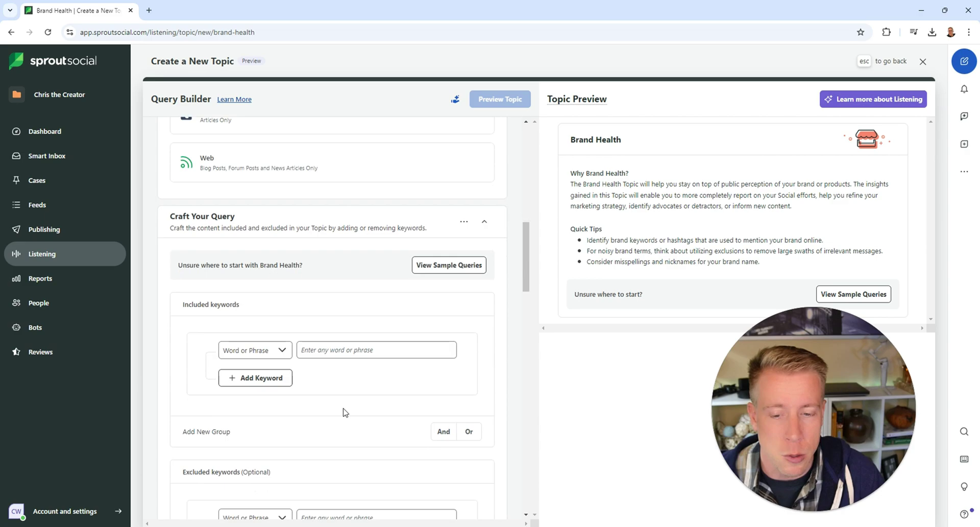
{"action": "left_click", "coordinate": [331, 348]}
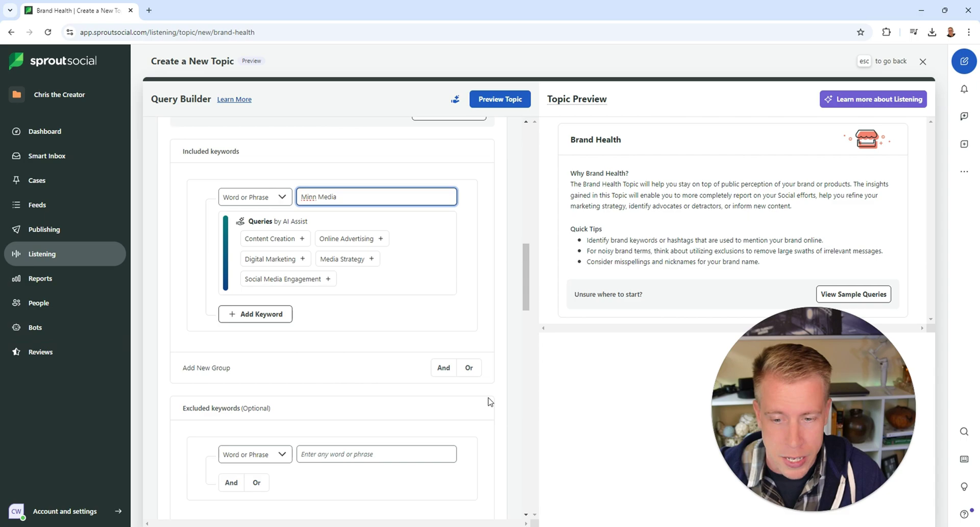
Review the topic's excluded keywords, Exclude Noise categories and Add Themes options
{"action": "scroll", "coordinate": [493, 402], "scroll_direction": "down", "scroll_amount": 4}
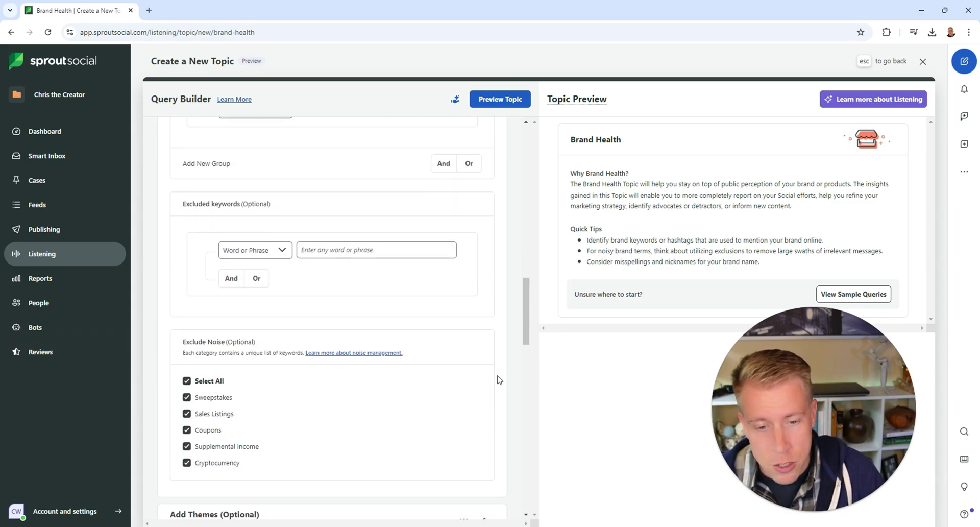
{"action": "mouse_move", "coordinate": [529, 314]}
{"action": "left_mouse_down"}
{"action": "mouse_move", "coordinate": [530, 341]}
{"action": "mouse_move", "coordinate": [529, 316]}
{"action": "left_mouse_up"}
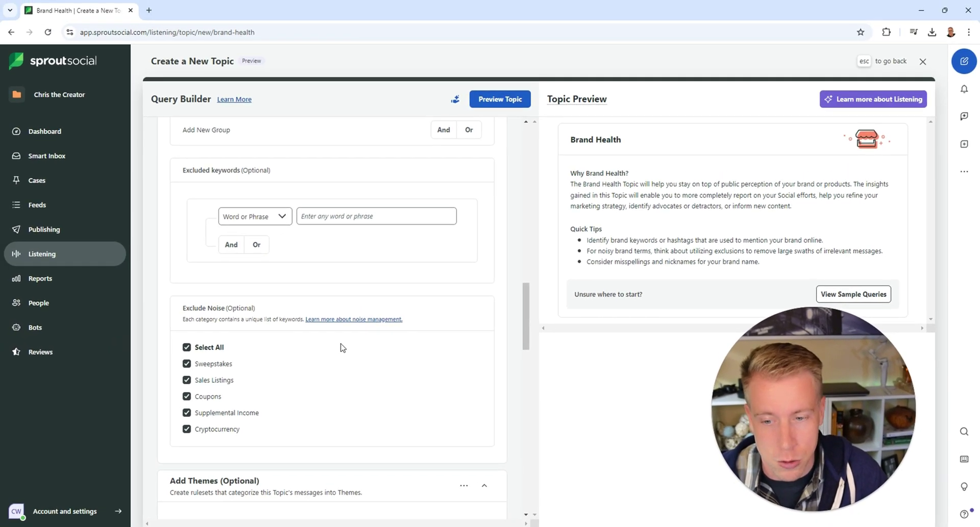
{"action": "scroll", "coordinate": [125, 318], "scroll_direction": "down", "scroll_amount": 2}
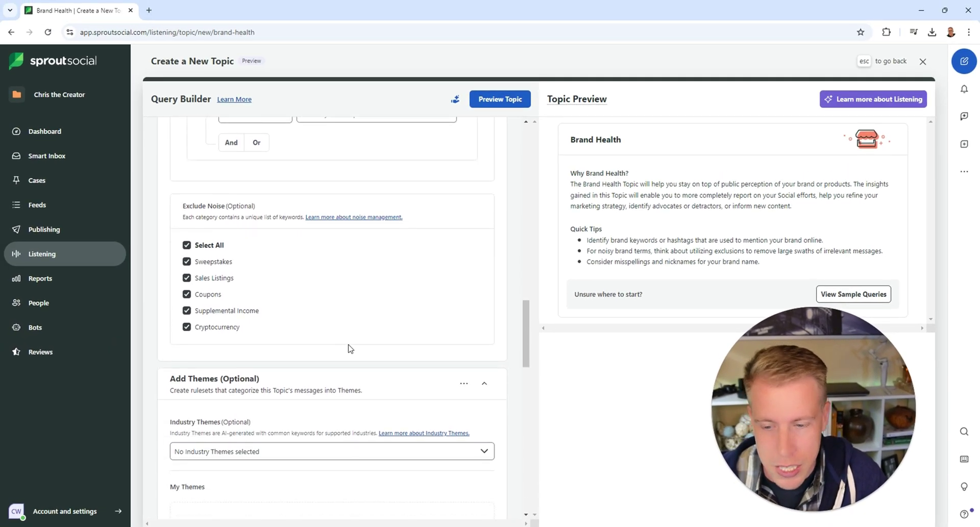
{"action": "scroll", "coordinate": [317, 358], "scroll_direction": "down", "scroll_amount": 3}
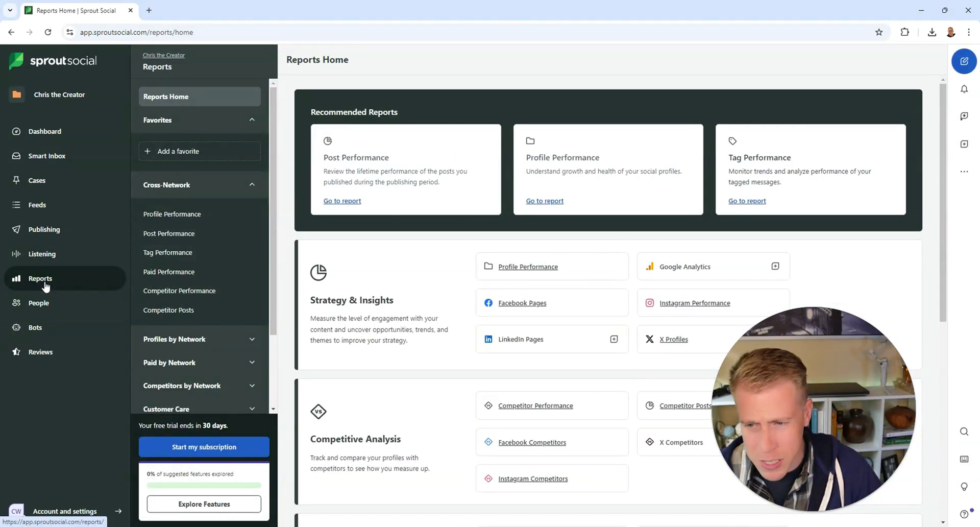
Open Reports Home, look over the Strategy & Insights reports and open the Facebook Pages report
{"action": "left_click", "coordinate": [64, 277]}
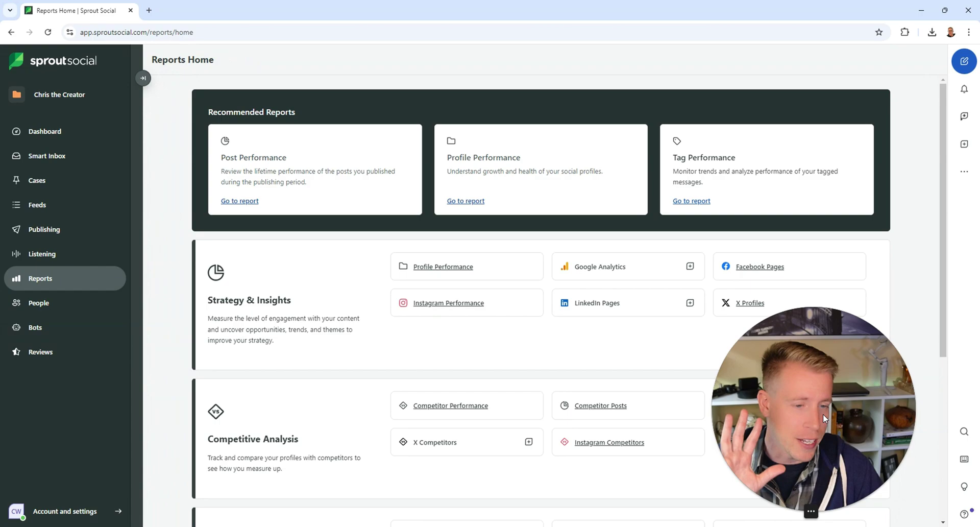
{"action": "left_click", "coordinate": [800, 512]}
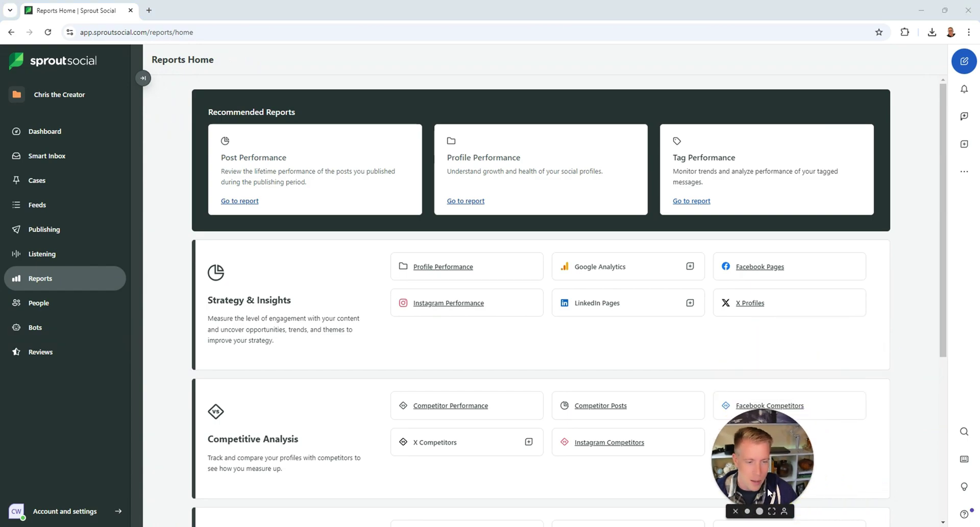
{"action": "left_click_drag", "start_coordinate": [773, 488], "coordinate": [868, 459]}
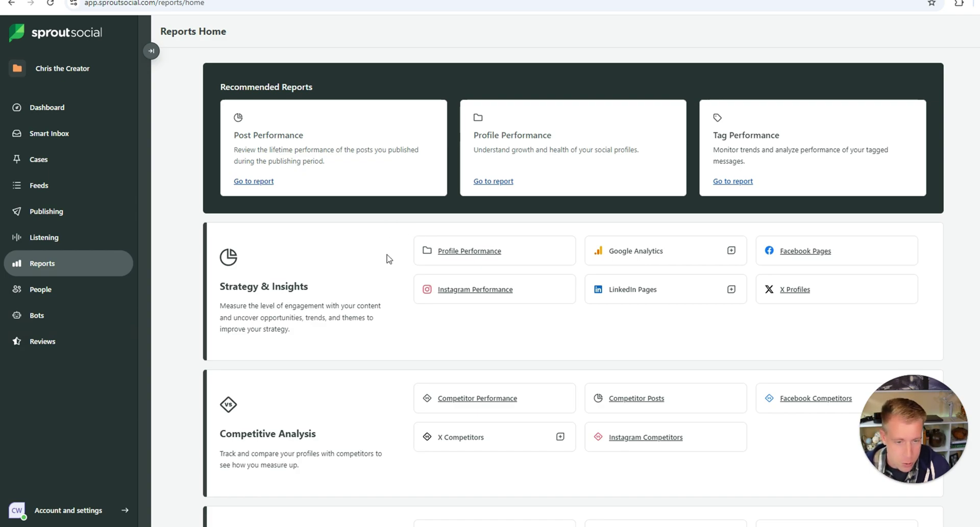
{"action": "scroll", "coordinate": [390, 259], "scroll_direction": "down", "scroll_amount": 1}
{"action": "mouse_move", "coordinate": [650, 198]}
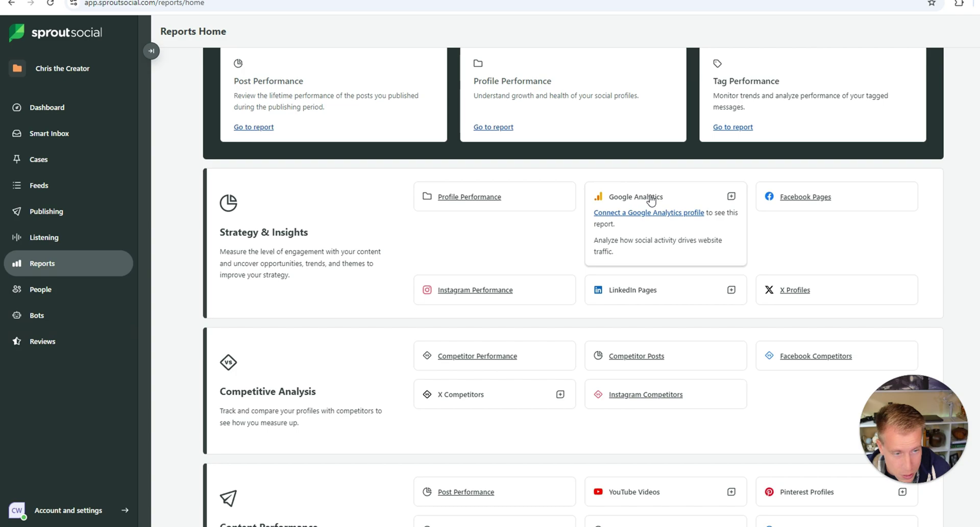
{"action": "mouse_move", "coordinate": [807, 201]}
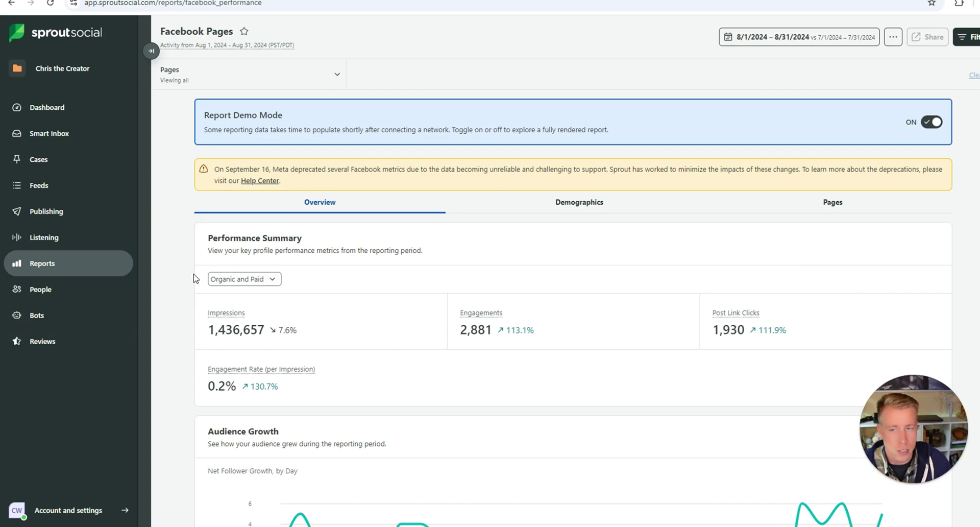
Examine the Performance Summary, the Audience Growth chart and the audience metrics in the Facebook Pages report
{"action": "scroll", "coordinate": [195, 278], "scroll_direction": "down", "scroll_amount": 2}
{"action": "scroll", "coordinate": [194, 278], "scroll_direction": "down", "scroll_amount": 3}
{"action": "mouse_move", "coordinate": [294, 249]}
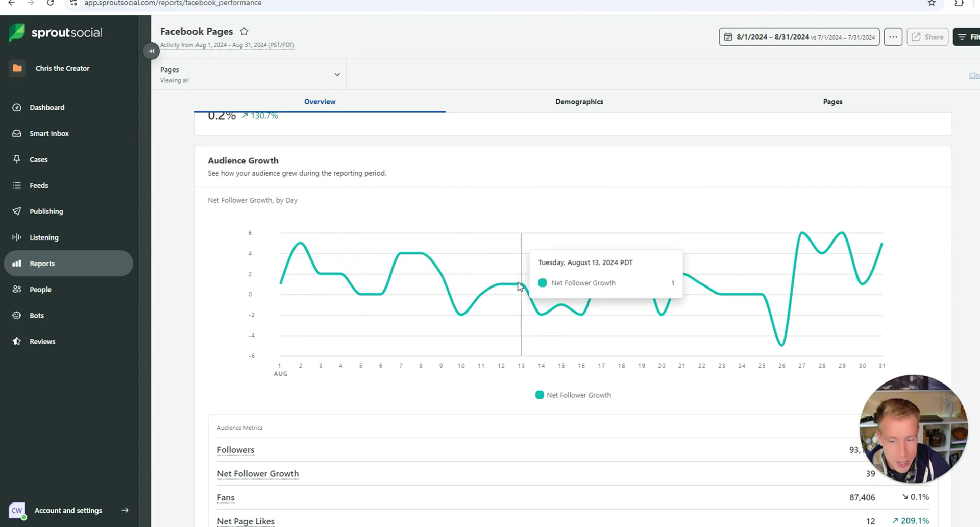
{"action": "scroll", "coordinate": [523, 292], "scroll_direction": "down", "scroll_amount": 2}
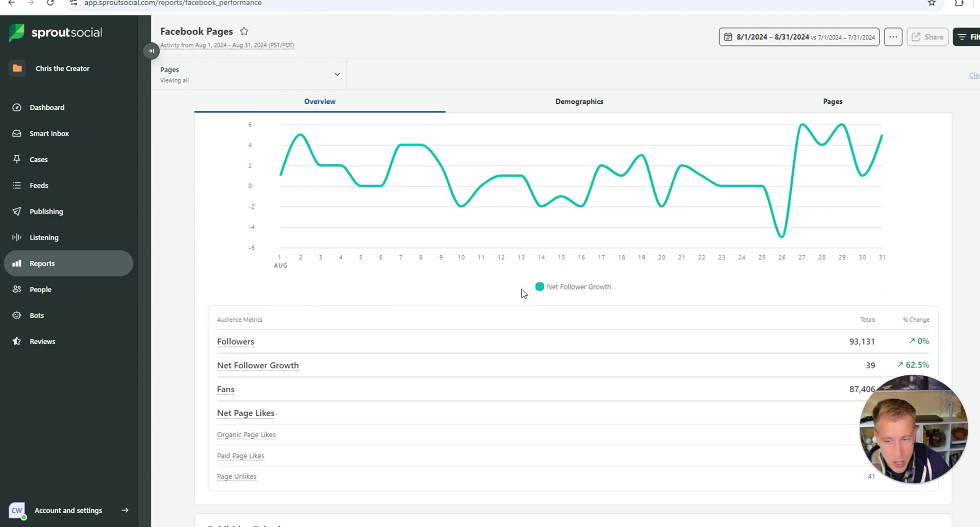
{"action": "scroll", "coordinate": [523, 293], "scroll_direction": "down", "scroll_amount": 2}
{"action": "scroll", "coordinate": [412, 296], "scroll_direction": "down", "scroll_amount": 2}
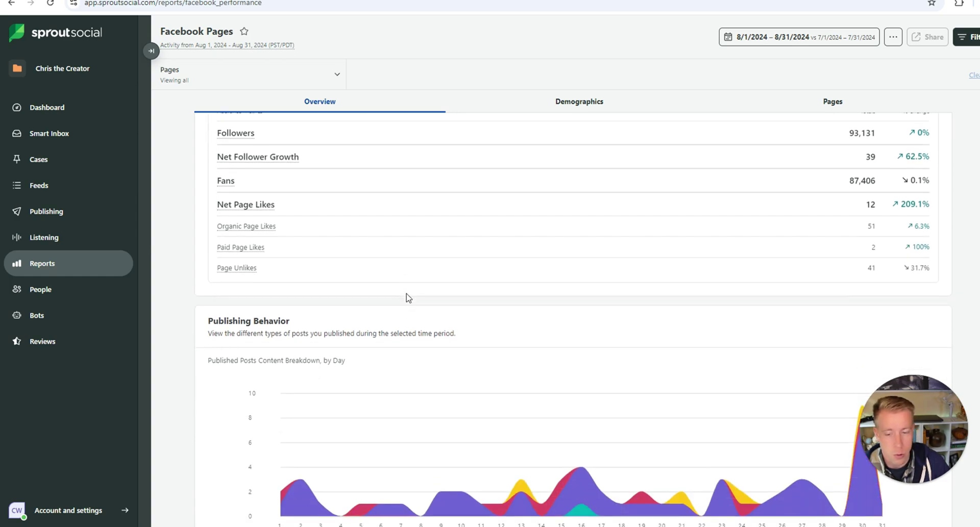
Examine the Publishing Behavior breakdown and the Top Posts with their engagement figures in the Facebook Pages report
{"action": "scroll", "coordinate": [411, 297], "scroll_direction": "down", "scroll_amount": 3}
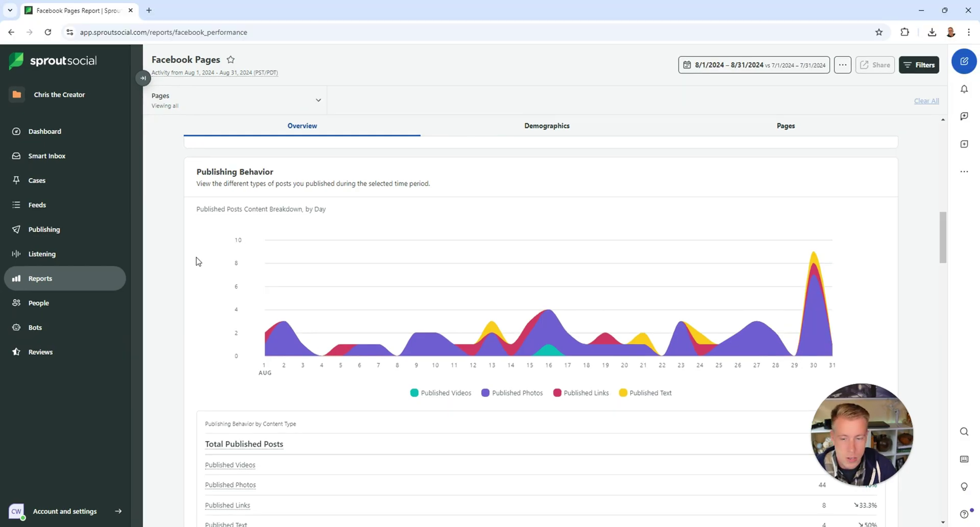
{"action": "scroll", "coordinate": [209, 245], "scroll_direction": "down", "scroll_amount": 2}
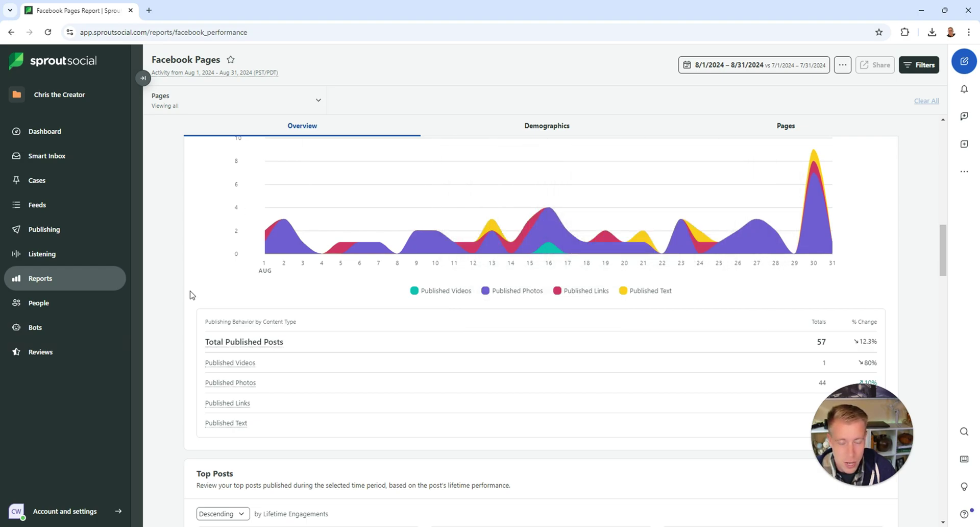
{"action": "scroll", "coordinate": [190, 295], "scroll_direction": "down", "scroll_amount": 6}
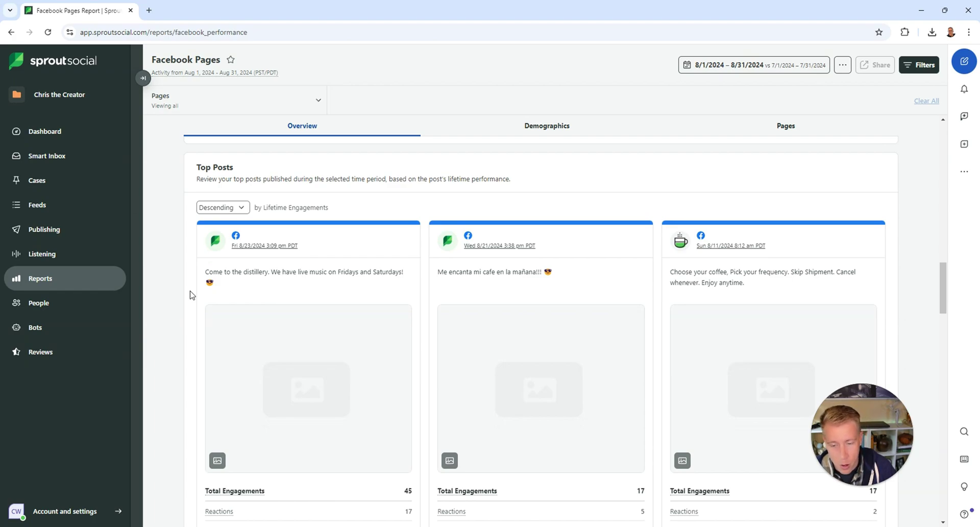
{"action": "scroll", "coordinate": [189, 294], "scroll_direction": "down", "scroll_amount": 10}
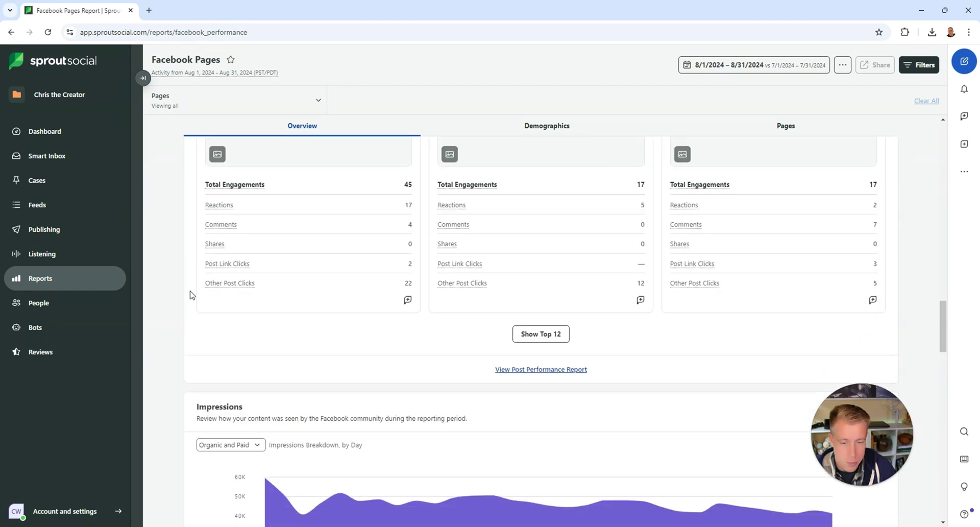
{"action": "scroll", "coordinate": [190, 295], "scroll_direction": "up", "scroll_amount": 5}
Return to Reports Home and look through the Competitive Analysis, Content Performance and Customer Care & Team Performance reports
{"action": "left_click", "coordinate": [53, 279]}
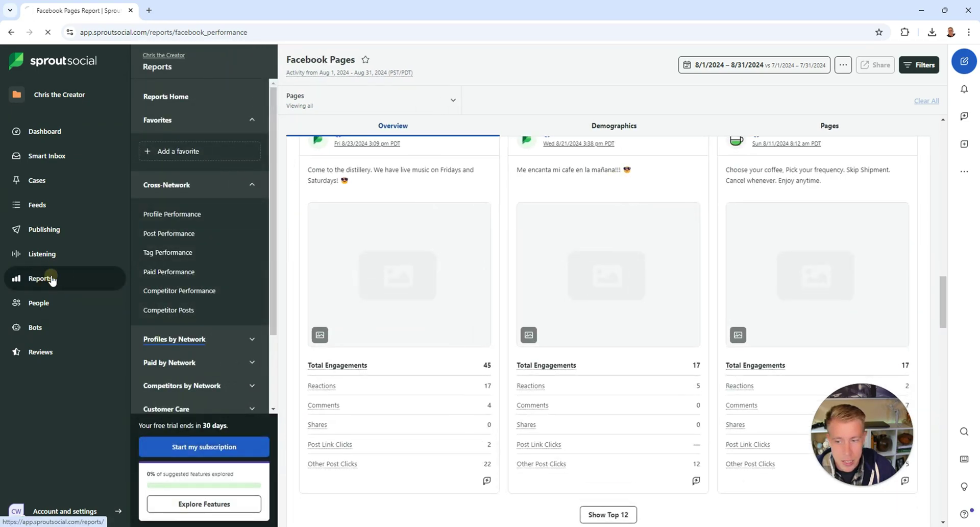
{"action": "scroll", "coordinate": [448, 303], "scroll_direction": "down", "scroll_amount": 3}
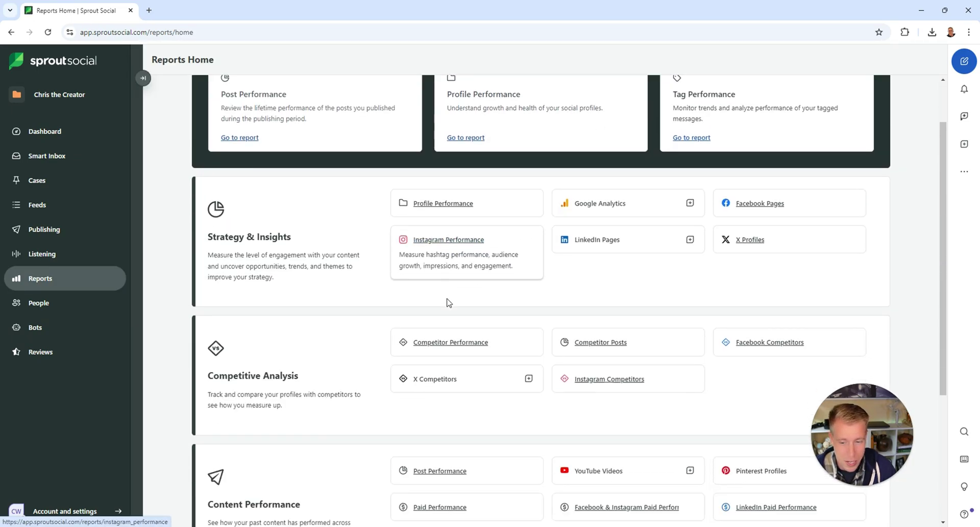
{"action": "scroll", "coordinate": [327, 281], "scroll_direction": "down", "scroll_amount": 2}
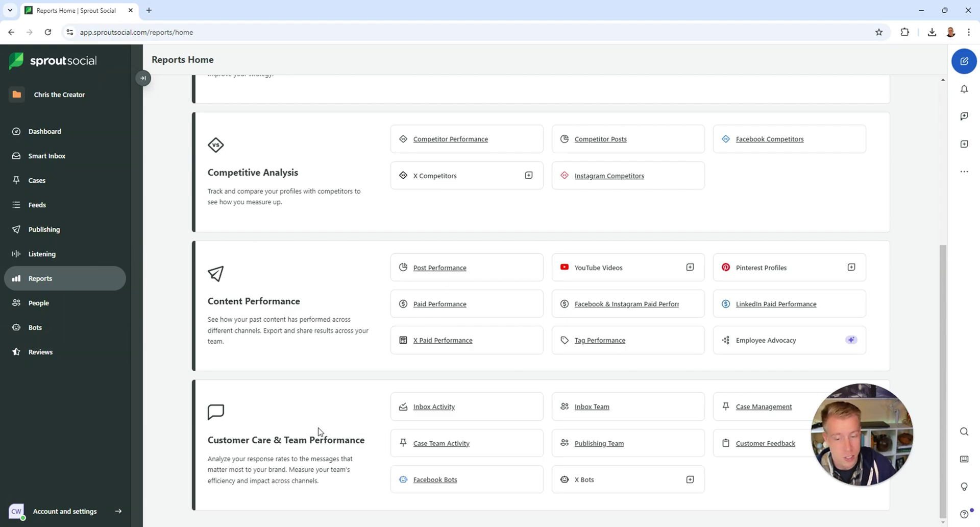
{"action": "mouse_move", "coordinate": [432, 405]}
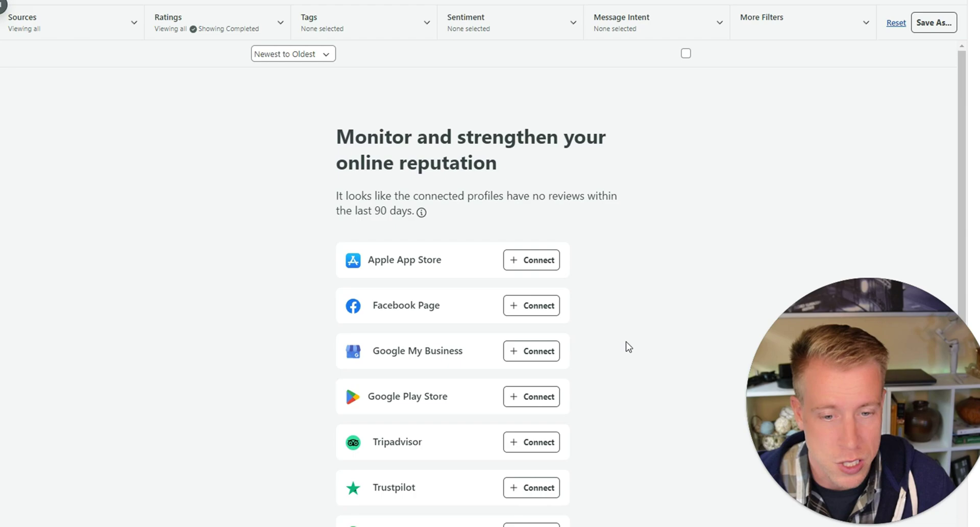
View the review sources available to connect in the Reviews section
{"action": "scroll", "coordinate": [628, 346], "scroll_direction": "down", "scroll_amount": 1}
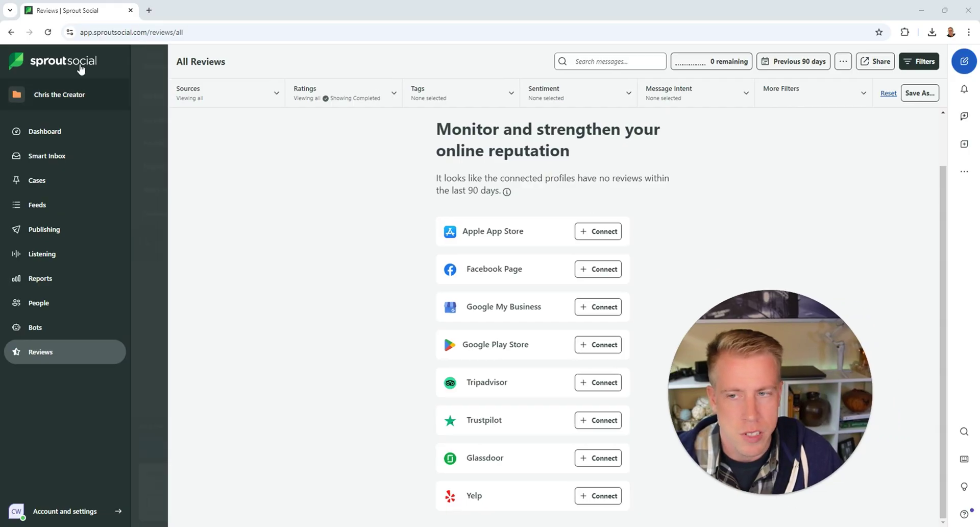
{"action": "left_click", "coordinate": [143, 78]}
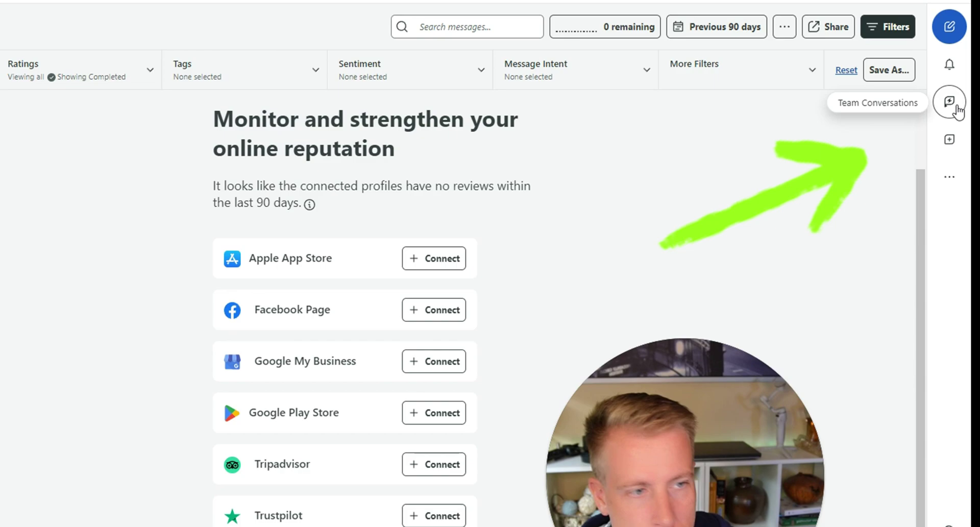
Open the Connect a Profile dialog and look through the social networks and review sites it offers
{"action": "left_click", "coordinate": [950, 139]}
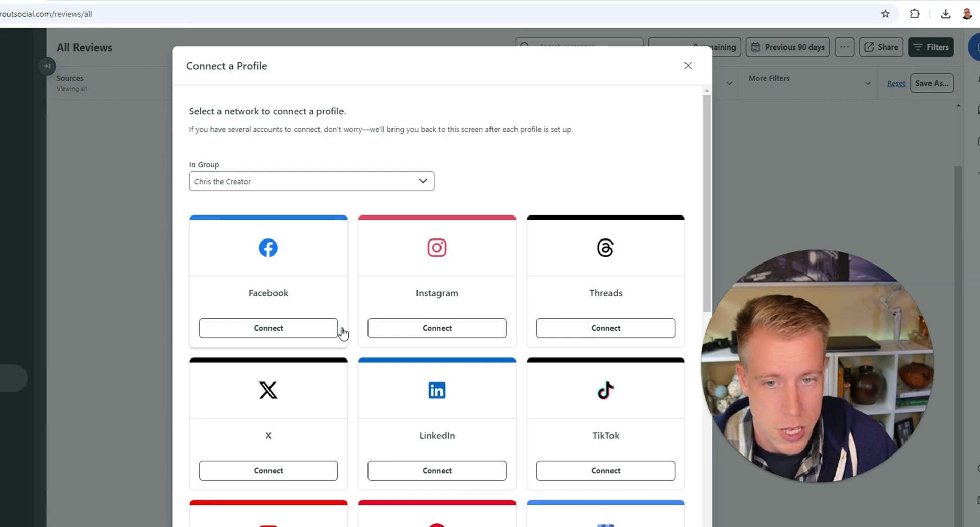
{"action": "scroll", "coordinate": [344, 333], "scroll_direction": "down", "scroll_amount": 10}
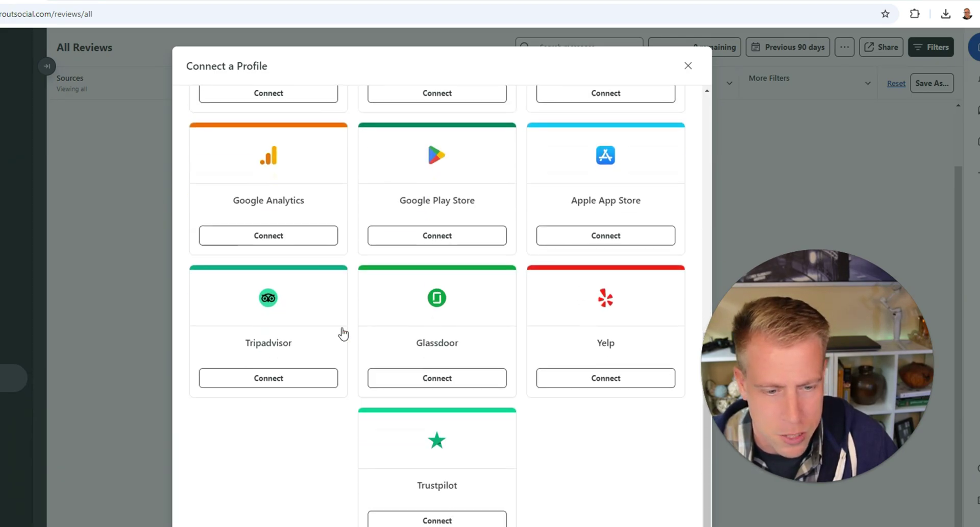
{"action": "scroll", "coordinate": [342, 333], "scroll_direction": "up", "scroll_amount": 10}
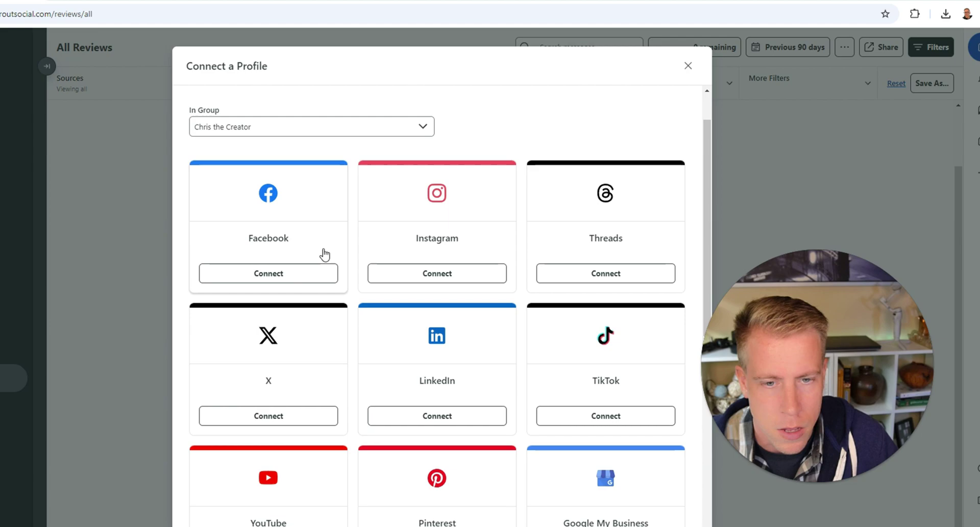
{"action": "scroll", "coordinate": [424, 344], "scroll_direction": "down", "scroll_amount": 6}
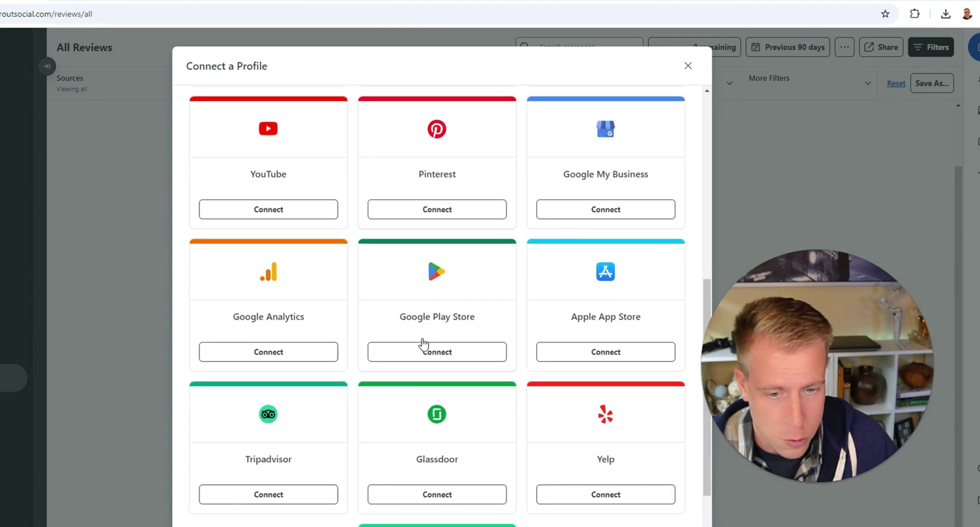
{"action": "scroll", "coordinate": [422, 345], "scroll_direction": "down", "scroll_amount": 2}
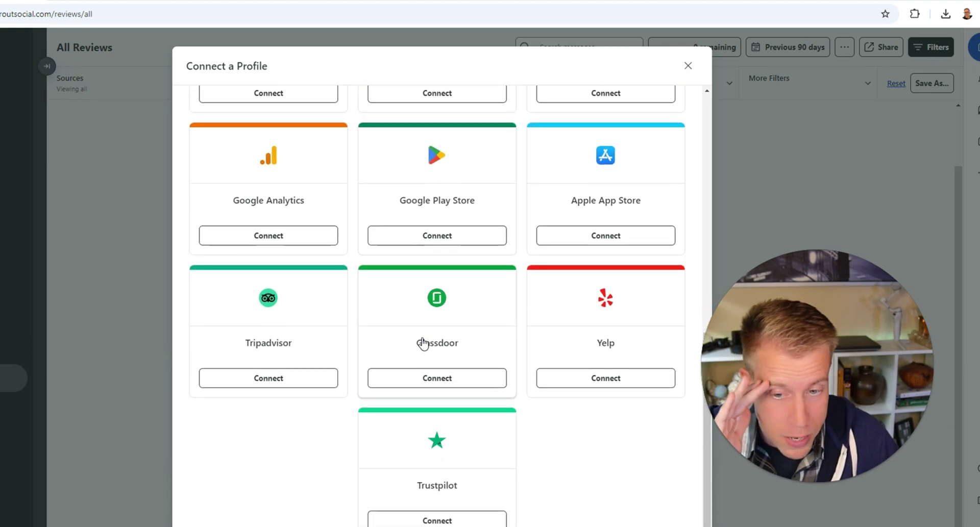